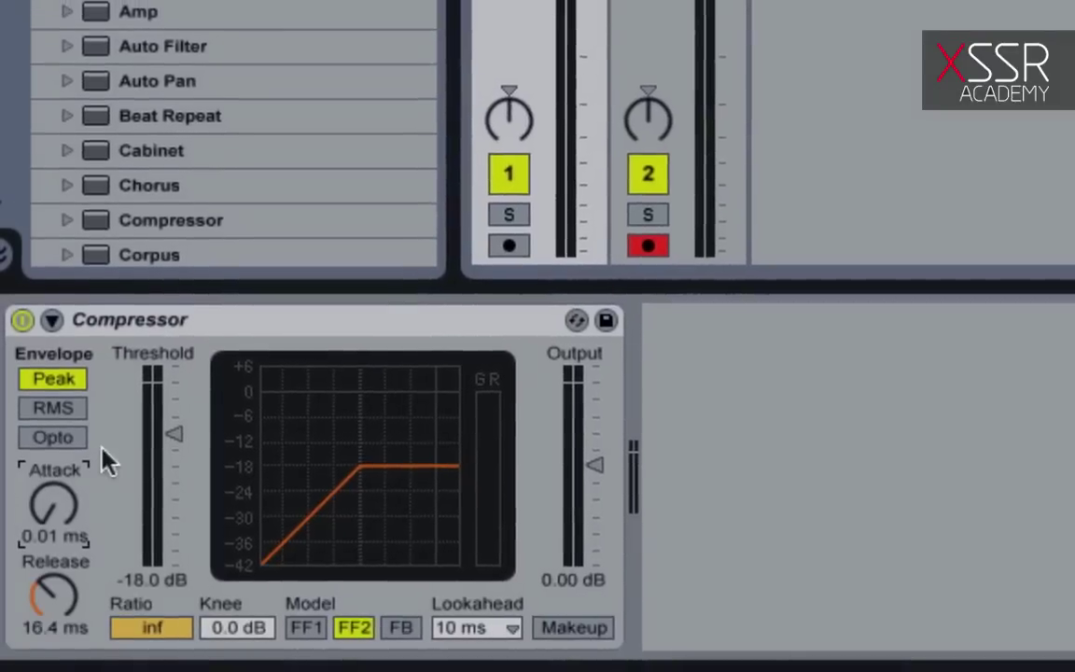
Set the attack to 10 ms and deactivate track 2 so only track 1 sounds.
{"action": "type", "text": "10"}
{"action": "key", "text": "Return"}
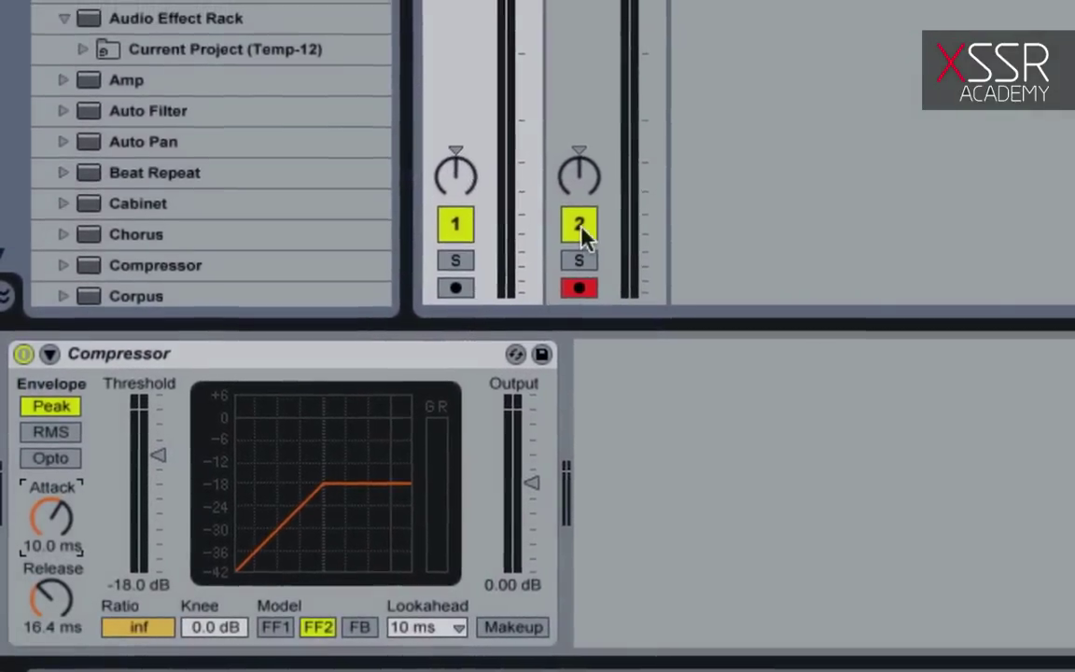
{"action": "left_click", "coordinate": [579, 225]}
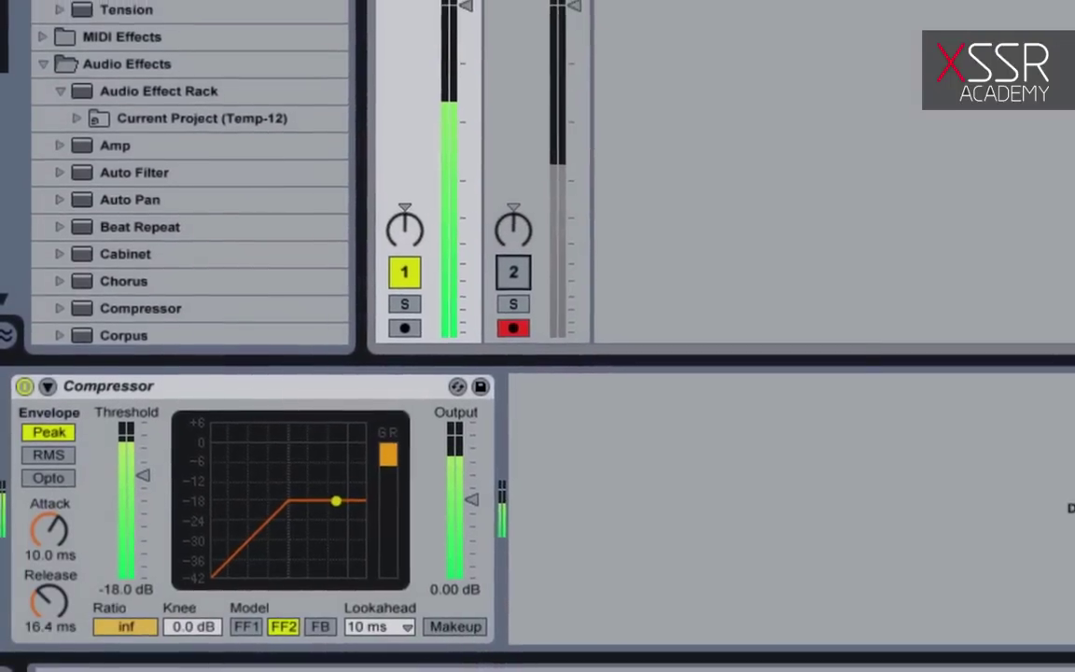
Select track 2 and review its resampled 2-Audio-3 clips in Clip View.
{"action": "left_click", "coordinate": [532, 233]}
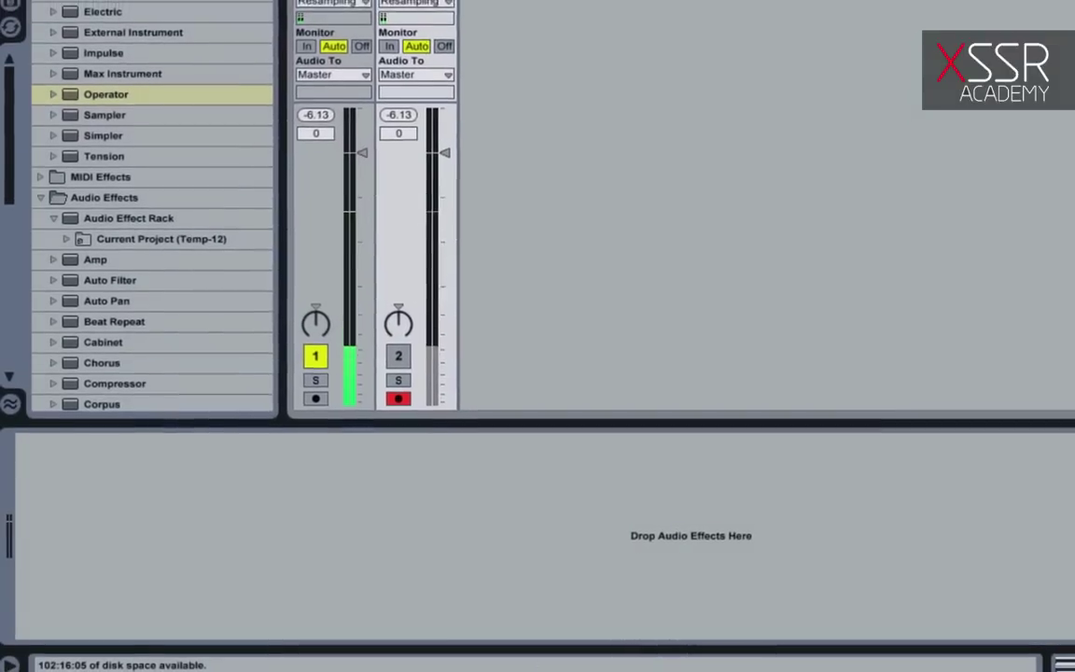
{"action": "key", "text": "shift+Tab"}
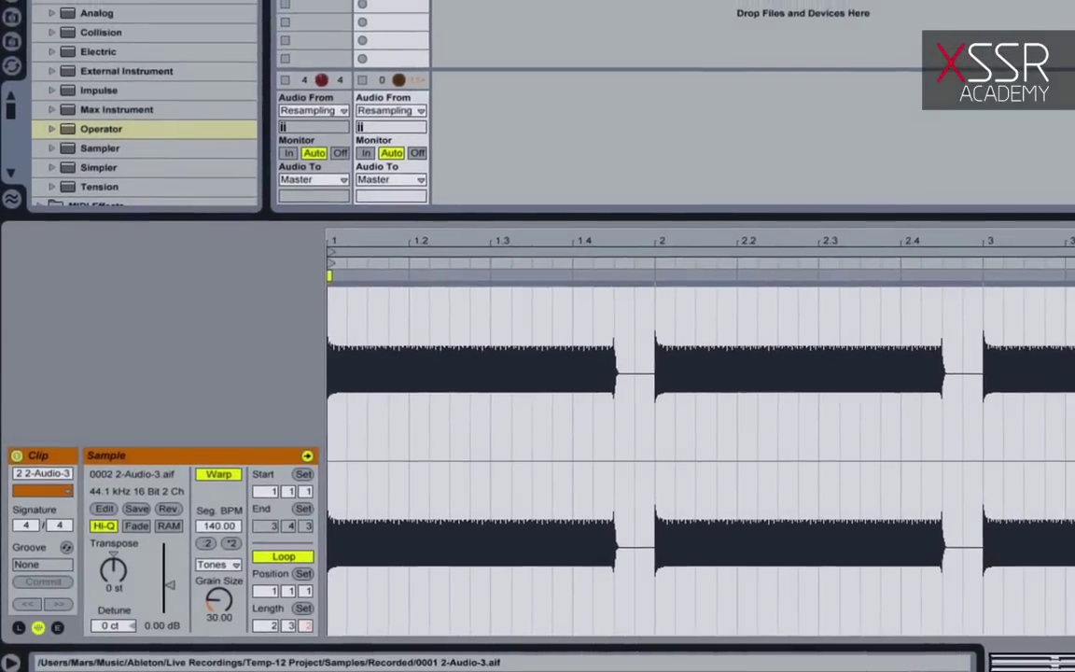
{"action": "left_click", "coordinate": [379, 9]}
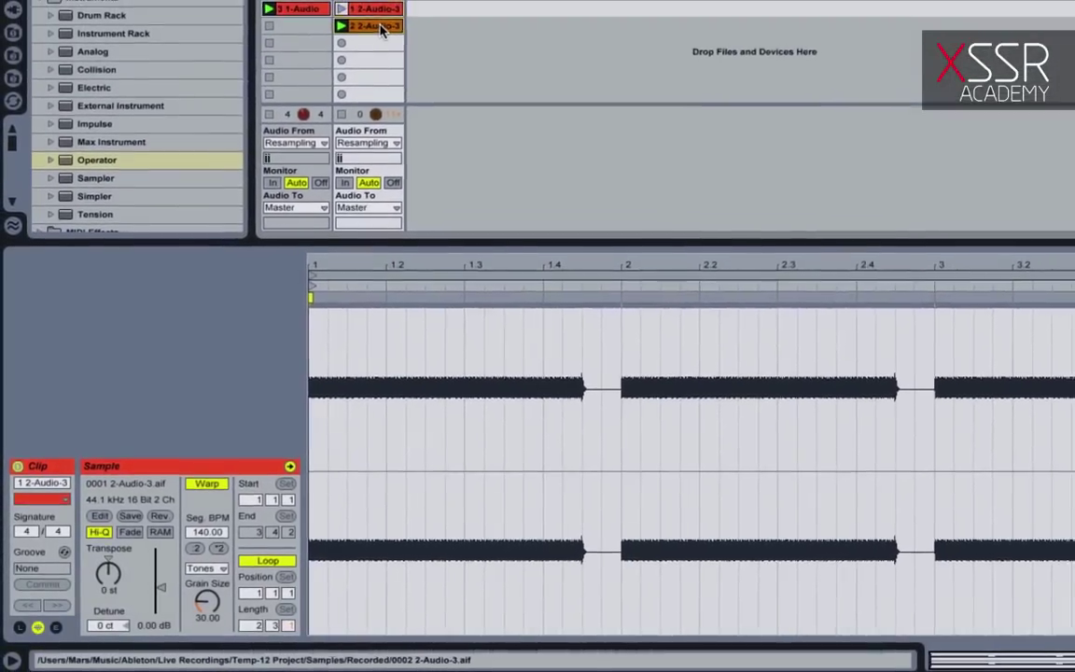
{"action": "left_click", "coordinate": [380, 30]}
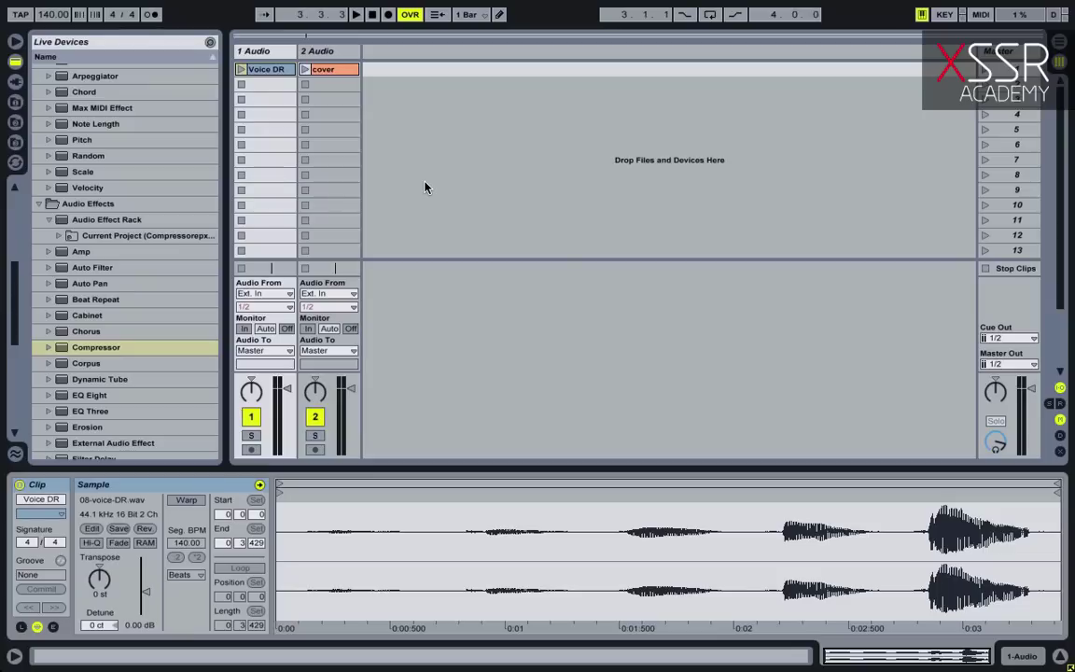
Play Voice DR, then launch the cover clip and turn its warping off.
{"action": "left_click", "coordinate": [241, 70]}
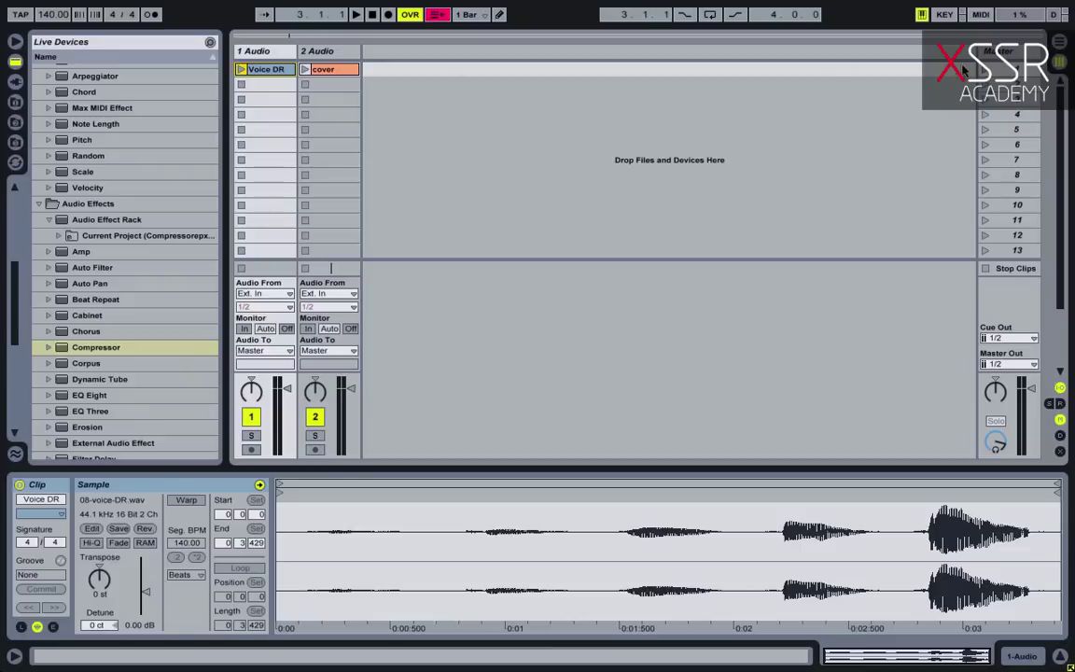
{"action": "left_click", "coordinate": [341, 74]}
{"action": "left_click", "coordinate": [307, 72]}
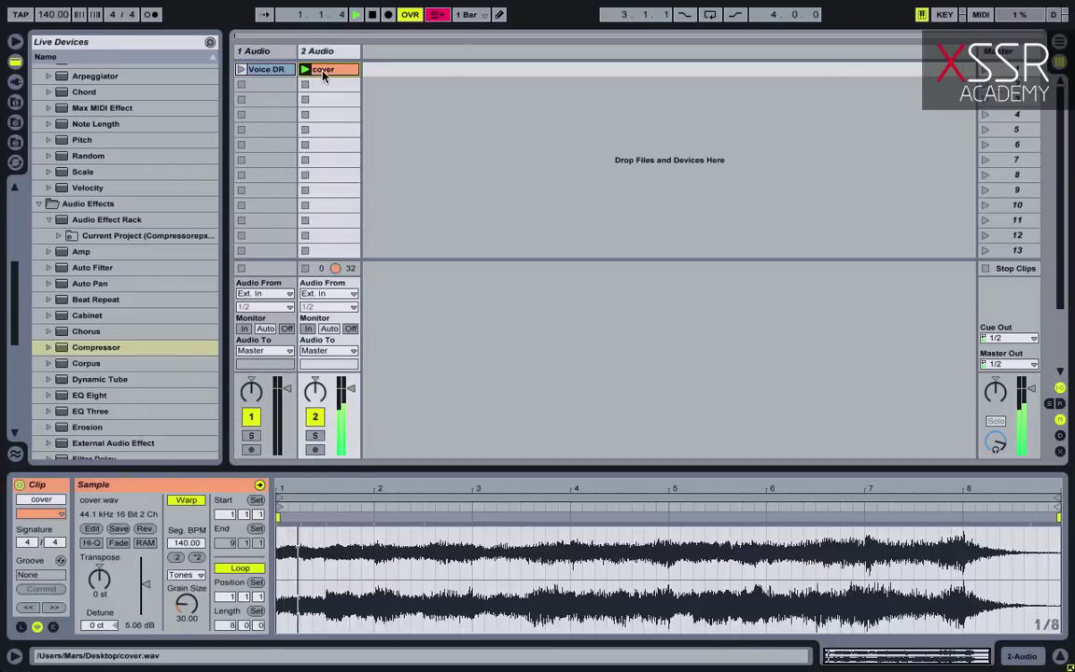
{"action": "left_click", "coordinate": [187, 502]}
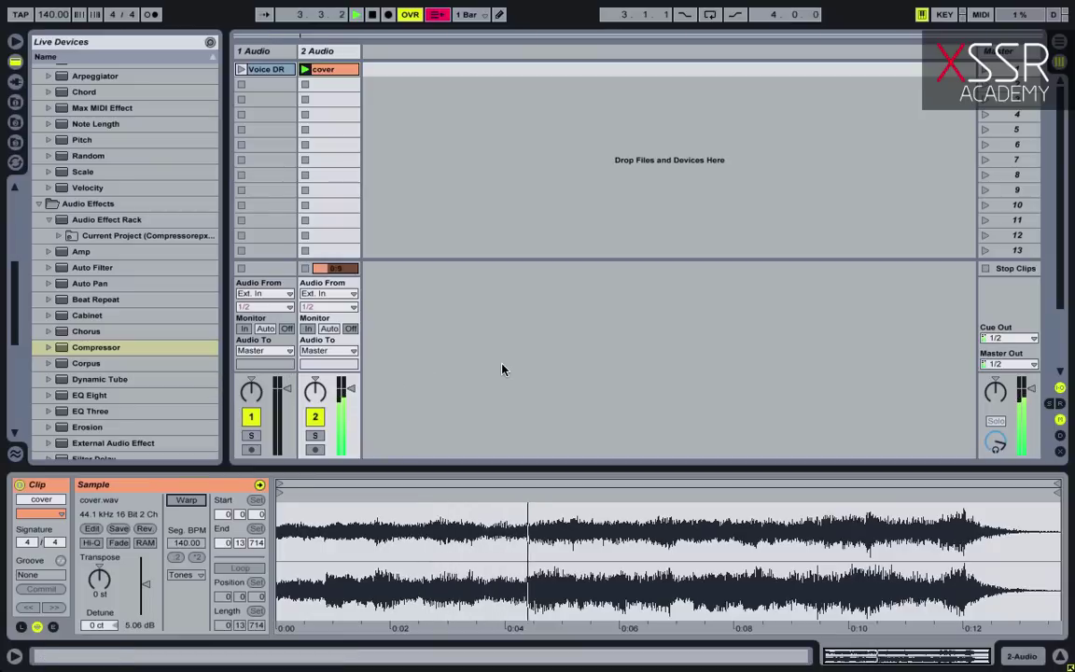
Audition Voice DR and cover together from Scene 1, relaunching Voice DR.
{"action": "key", "text": "space"}
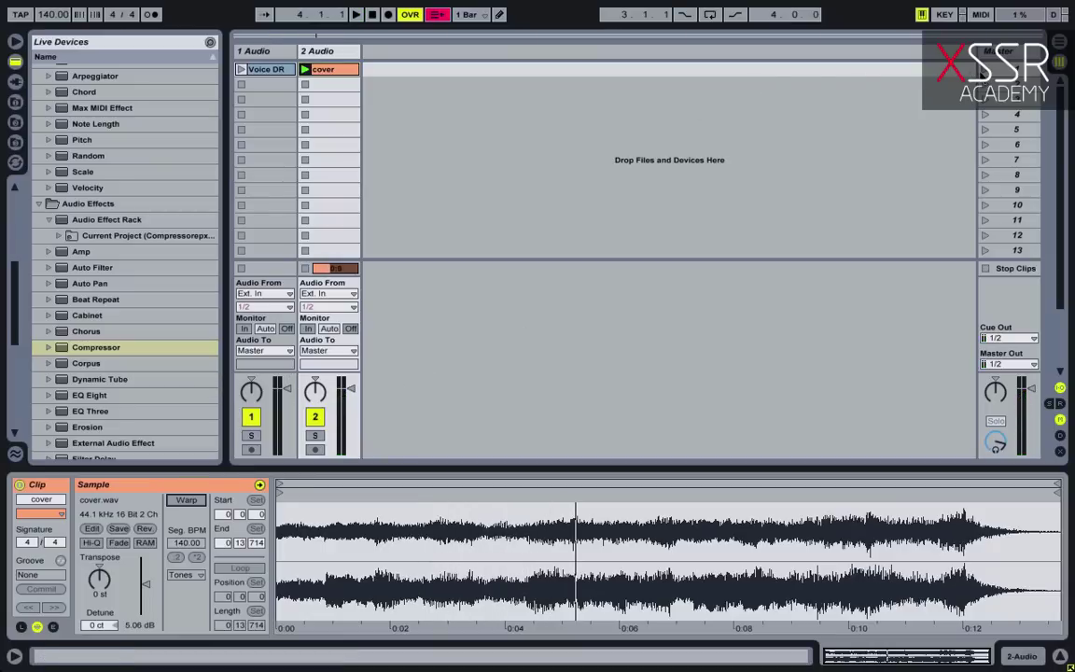
{"action": "left_click", "coordinate": [985, 69]}
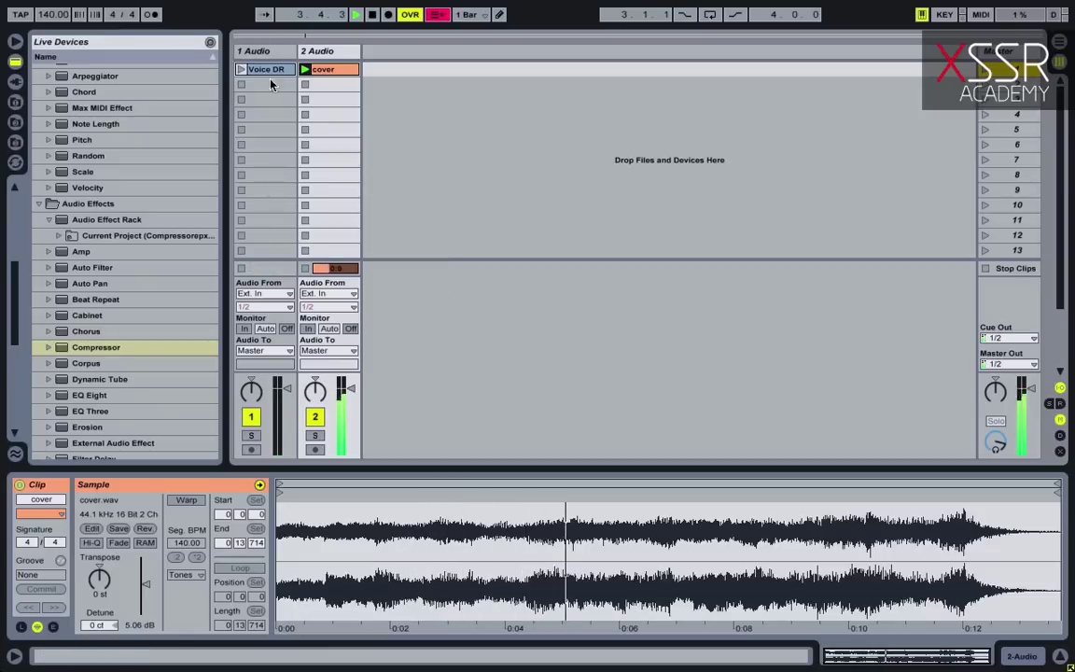
{"action": "left_click", "coordinate": [241, 69]}
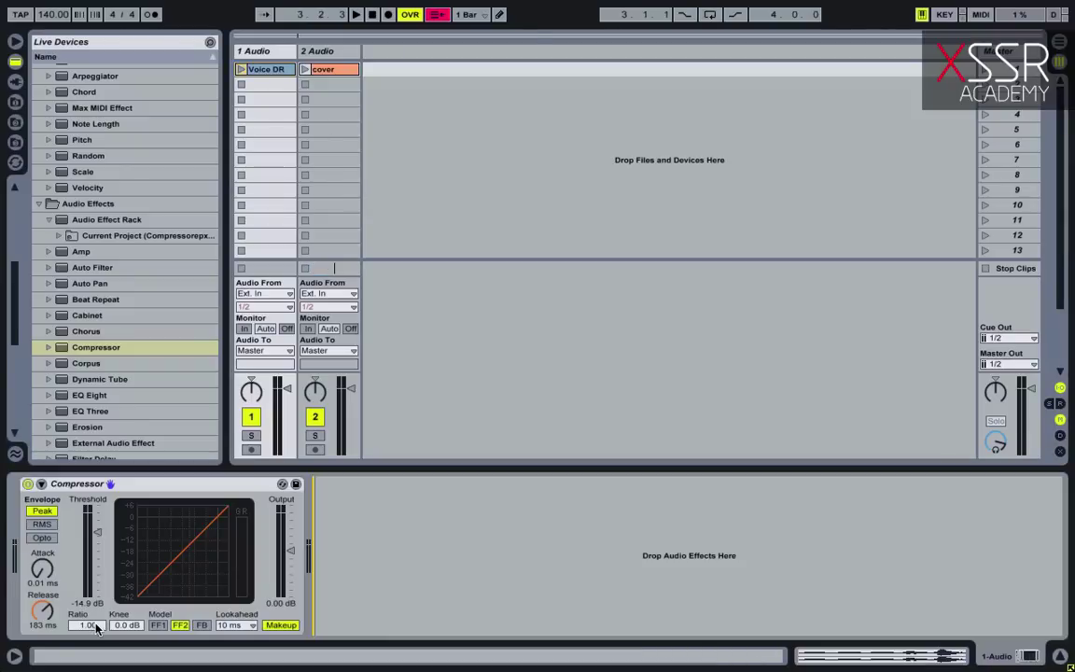
Set the compressor ratio to 3.88 and threshold to -30 dB, auditioning Voice DR.
{"action": "left_click_drag", "start_coordinate": [105, 623], "coordinate": [106, 611]}
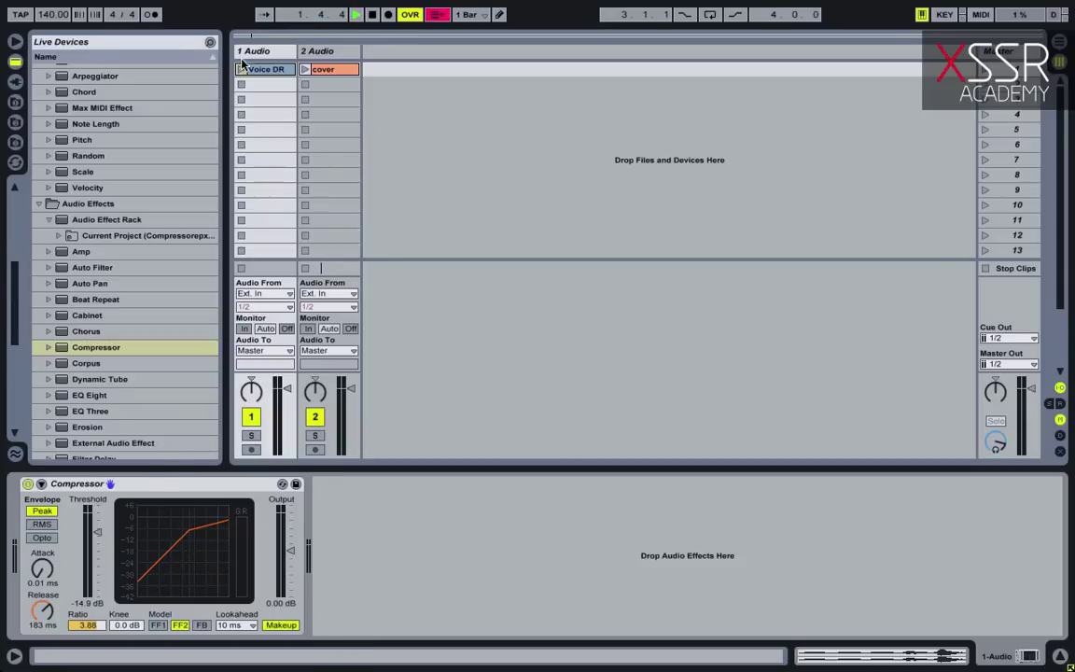
{"action": "left_click", "coordinate": [240, 69]}
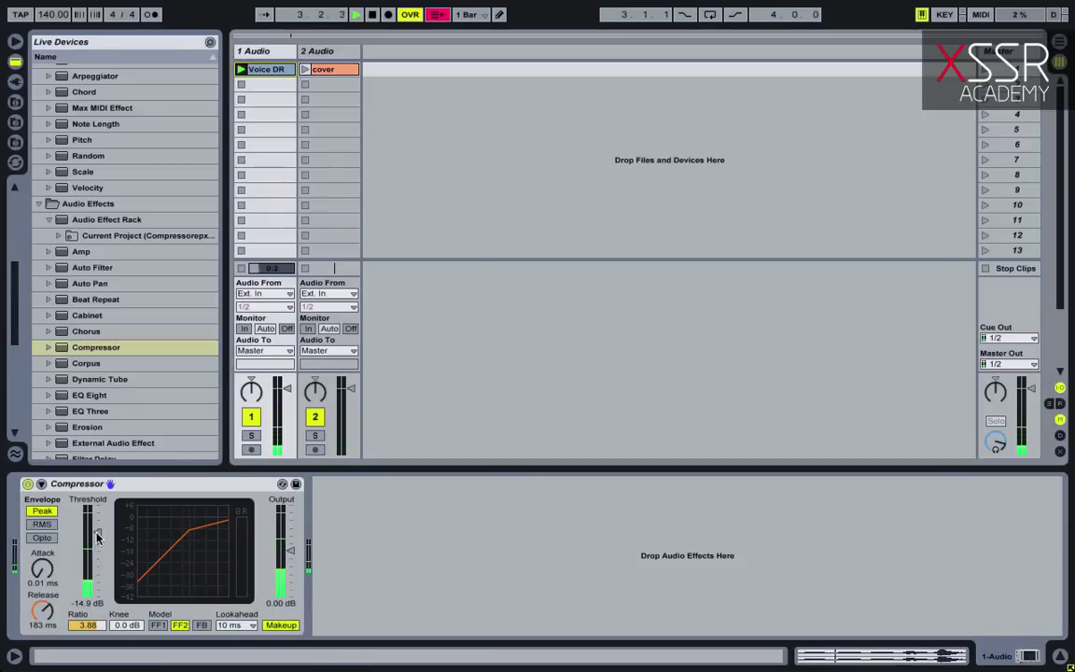
{"action": "left_click_drag", "start_coordinate": [94, 538], "coordinate": [94, 551]}
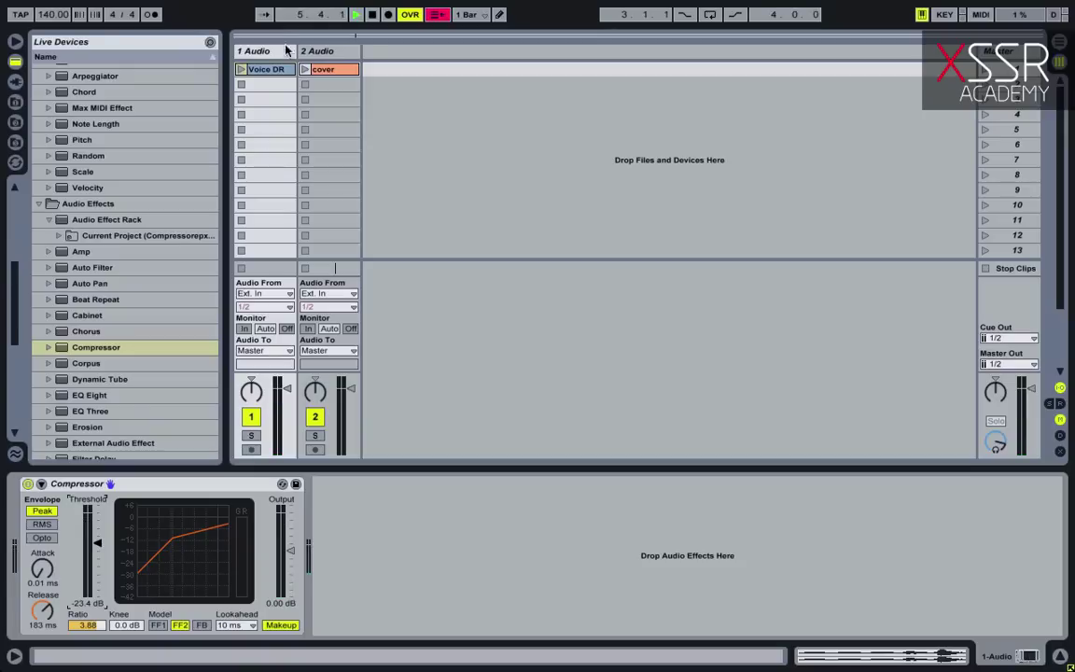
{"action": "left_click", "coordinate": [241, 69]}
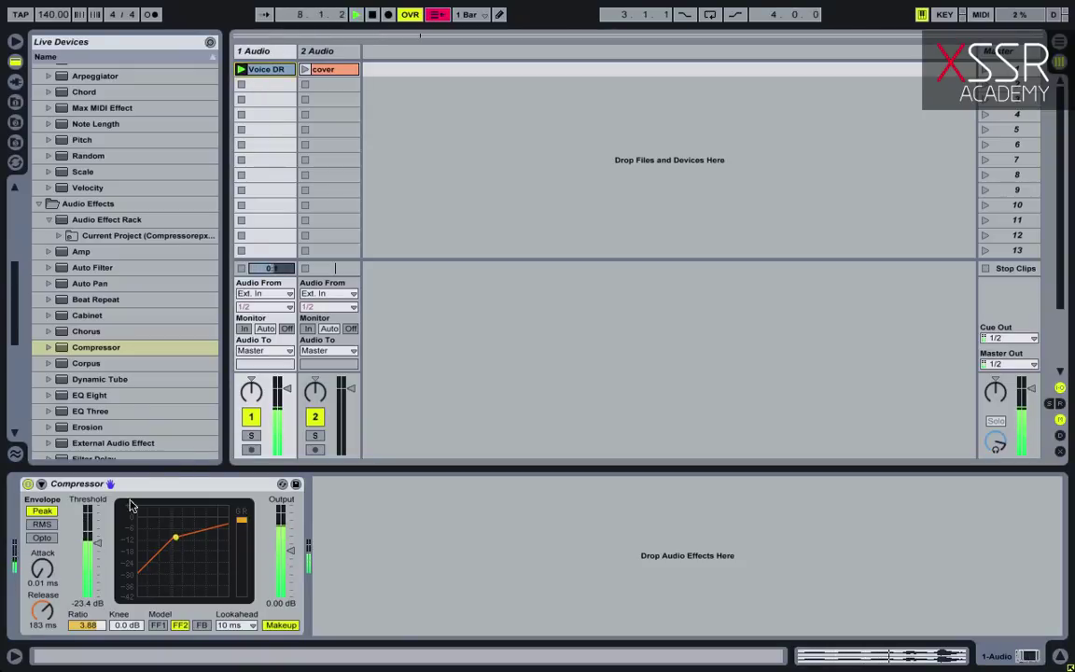
Compare Voice DR with cover from Scene 1, toggling the compression, then stop.
{"action": "left_click", "coordinate": [372, 14]}
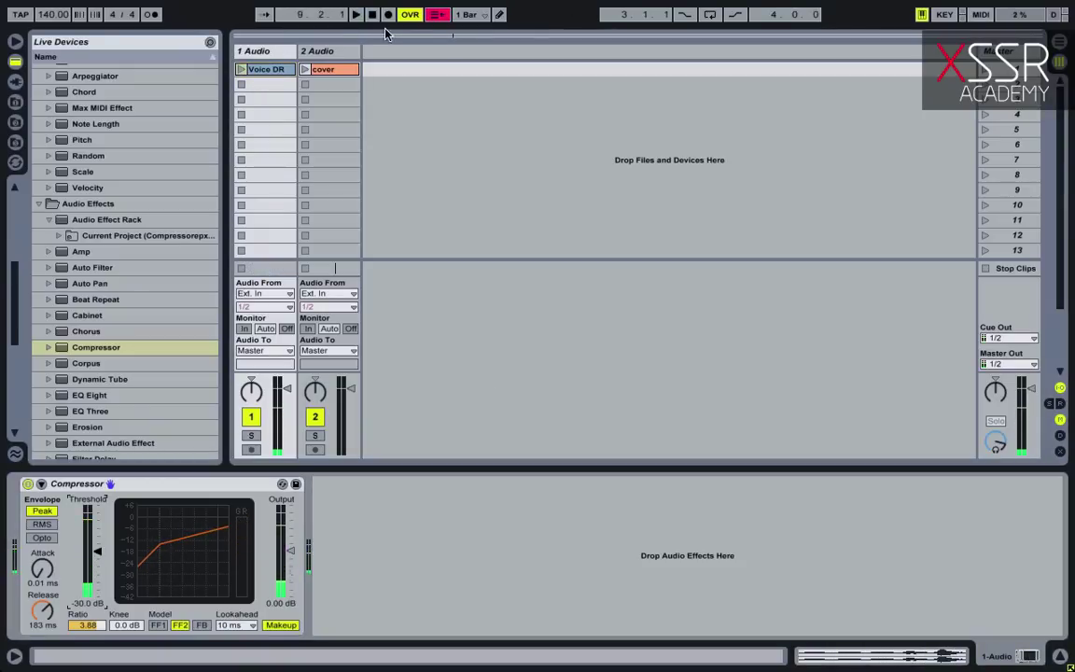
{"action": "left_click", "coordinate": [986, 69]}
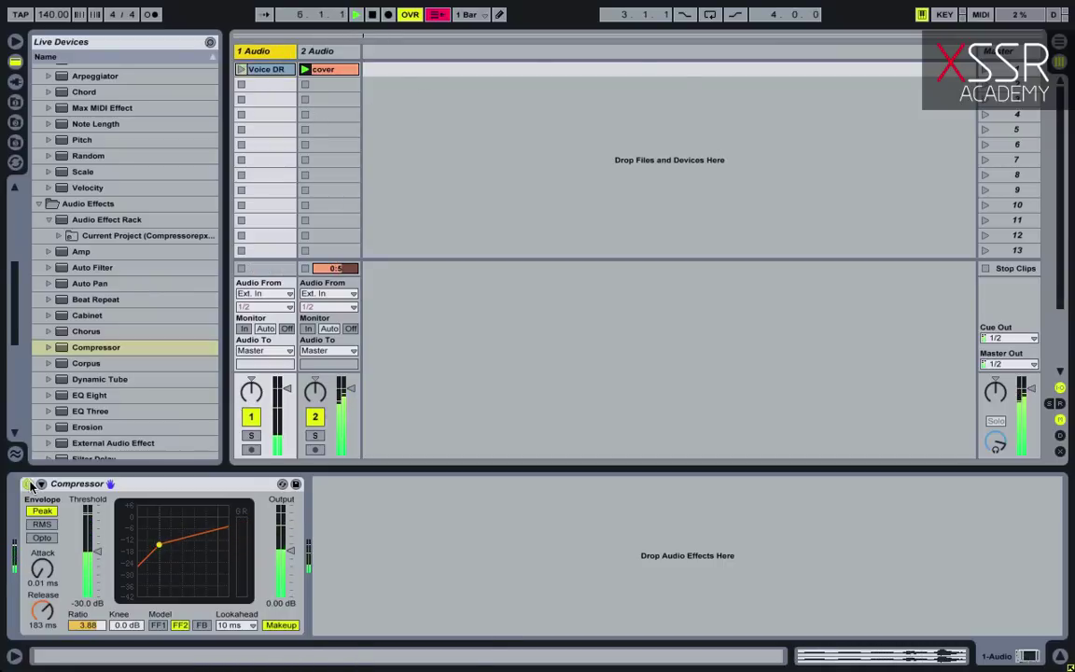
{"action": "left_click", "coordinate": [241, 69]}
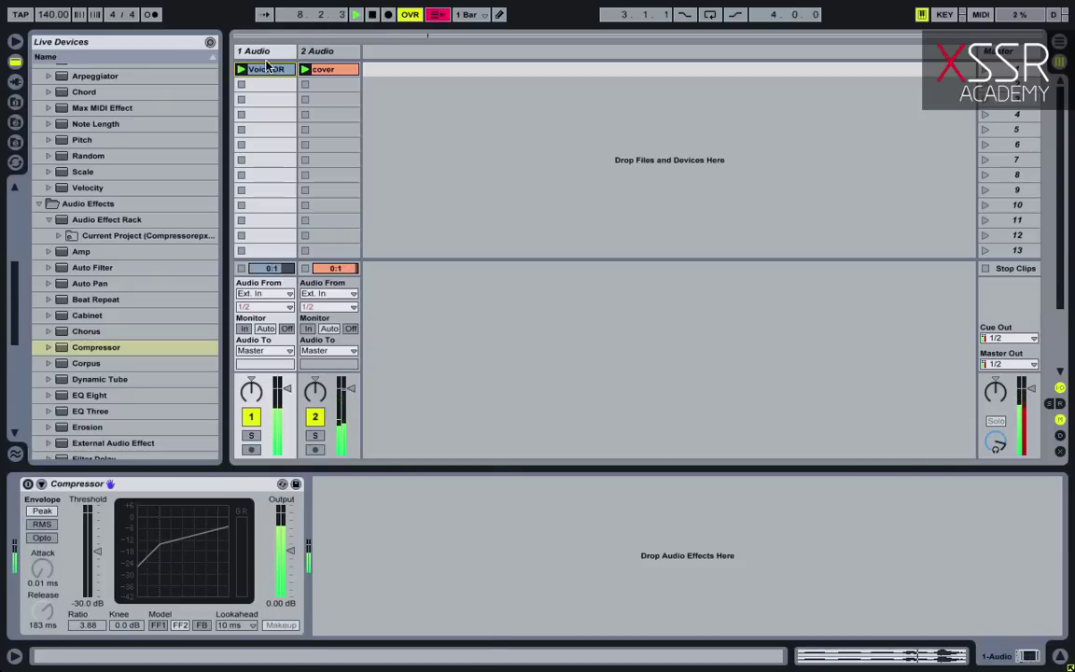
{"action": "key", "text": "space"}
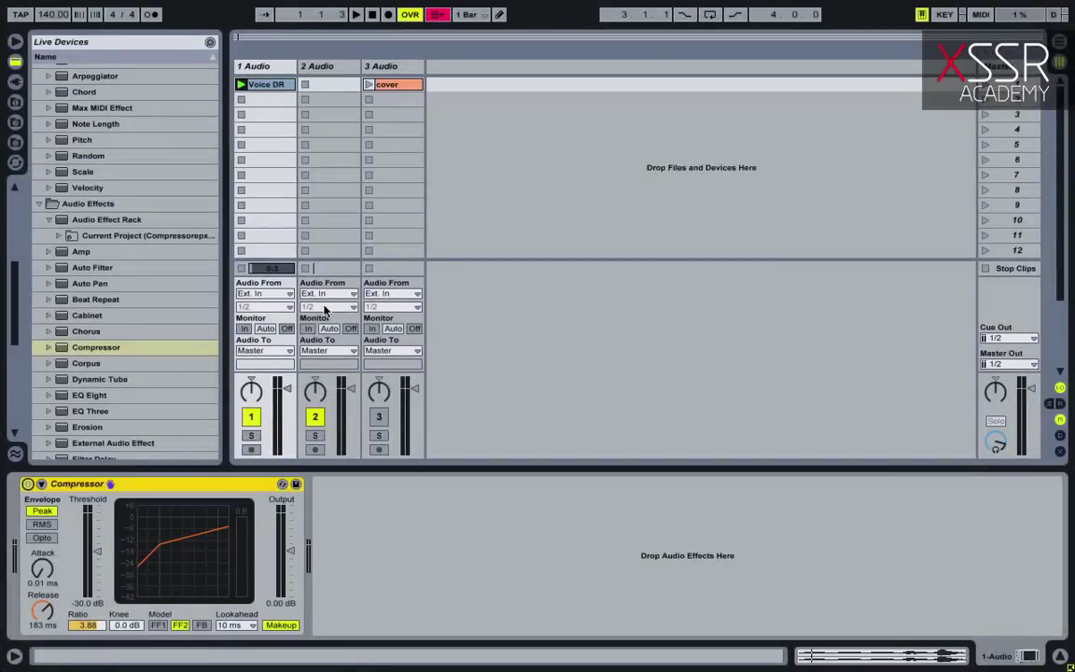
Set track 2's input to Resampling, arm it, and record compressed Voice DR into slot 1.
{"action": "left_click", "coordinate": [326, 295]}
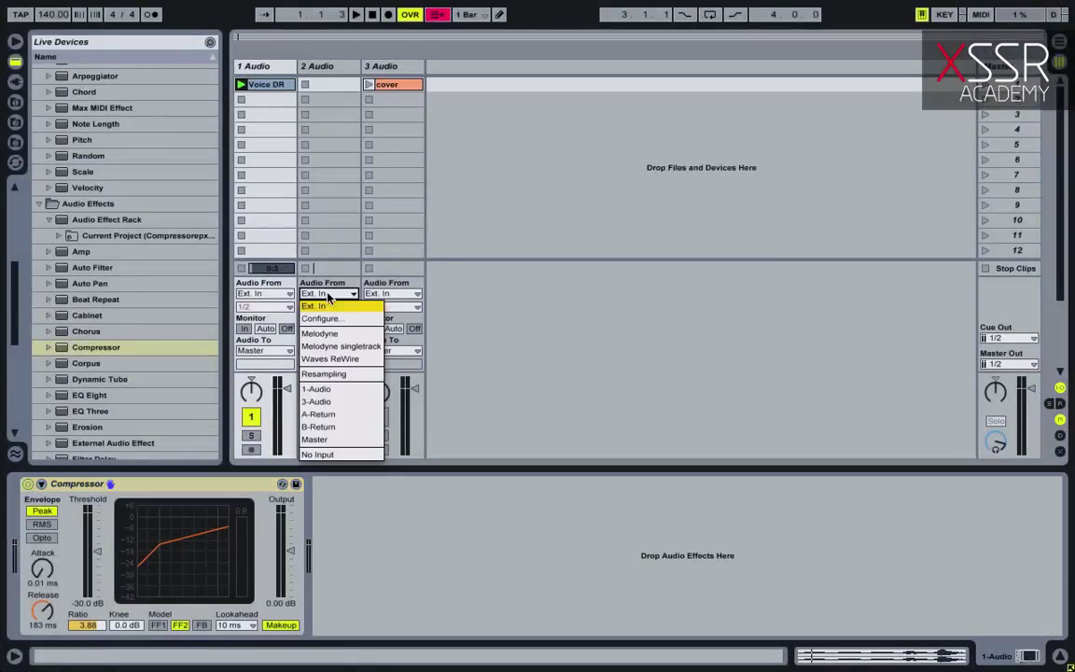
{"action": "left_click", "coordinate": [334, 372]}
{"action": "left_click", "coordinate": [314, 450]}
{"action": "left_click", "coordinate": [323, 85]}
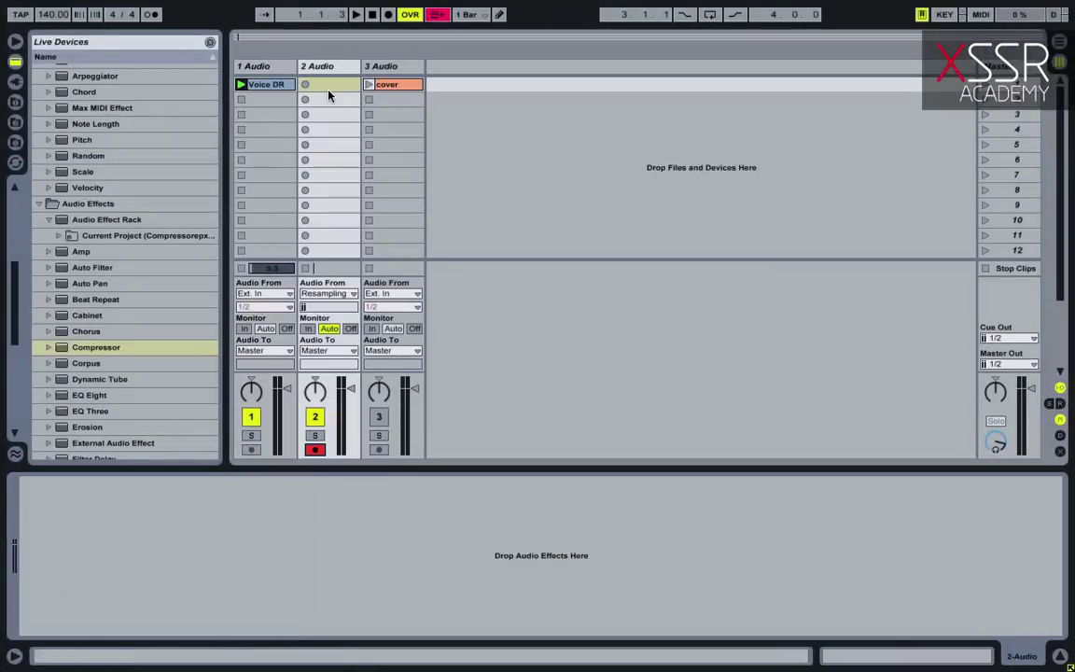
{"action": "left_click", "coordinate": [306, 85]}
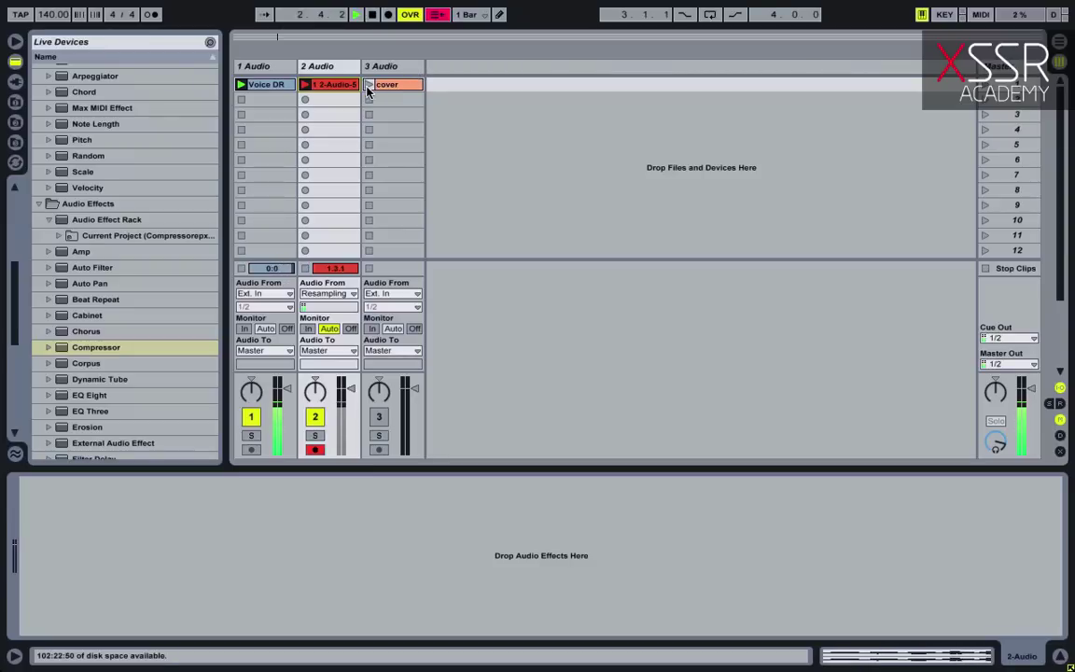
{"action": "left_click", "coordinate": [306, 85]}
Inspect the new 1 2-Audio-5 waveform, then fit it in Arrangement View with taller tracks.
{"action": "left_click", "coordinate": [328, 85]}
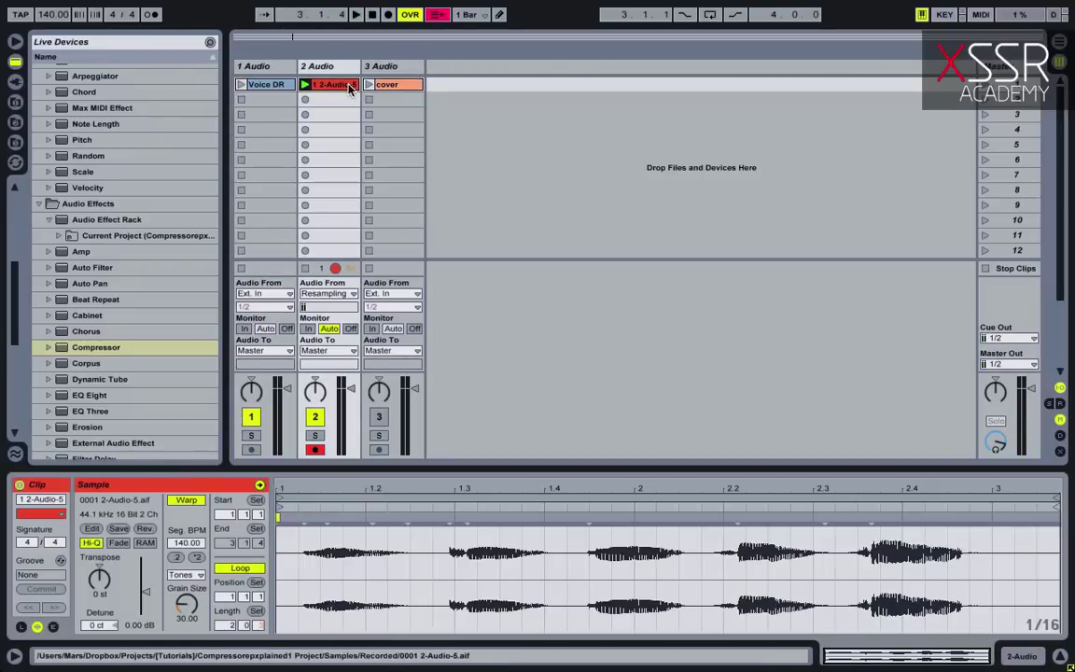
{"action": "left_click_drag", "start_coordinate": [550, 501], "coordinate": [552, 541]}
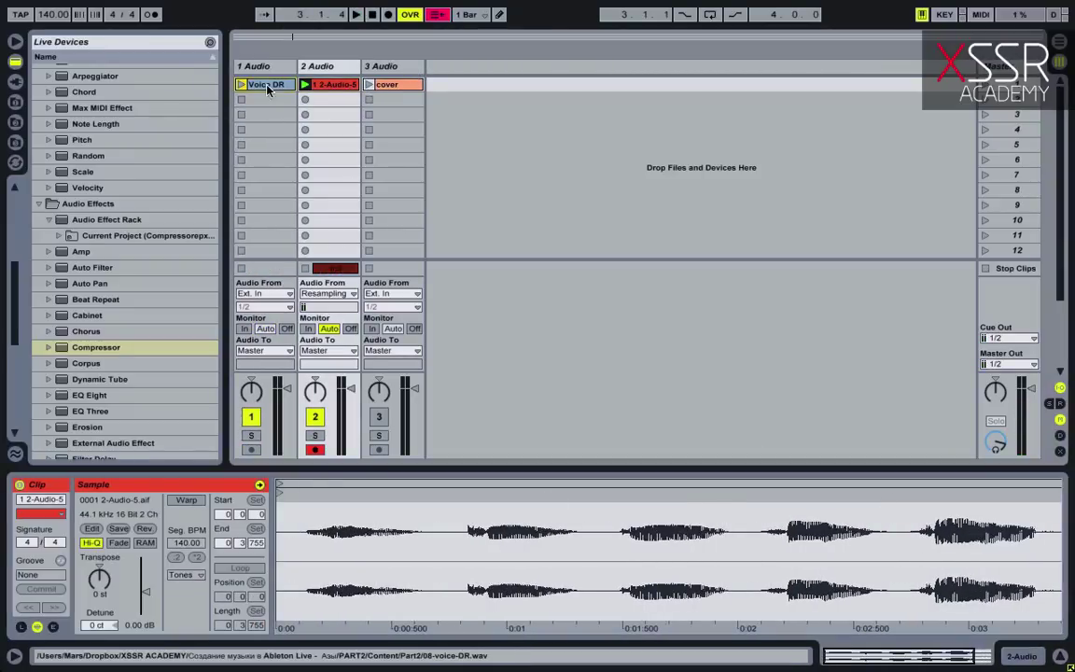
{"action": "key", "text": "Tab"}
{"action": "key", "text": "Tab"}
{"action": "key", "text": "Tab"}
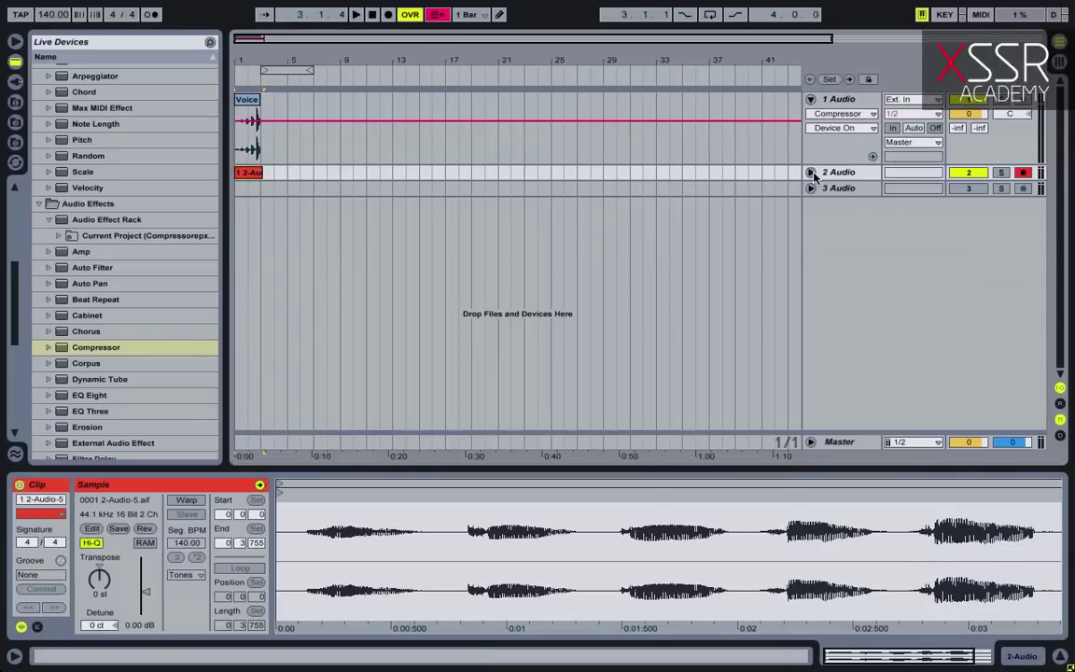
{"action": "left_click", "coordinate": [811, 172]}
{"action": "key", "text": "z"}
{"action": "key", "text": "h"}
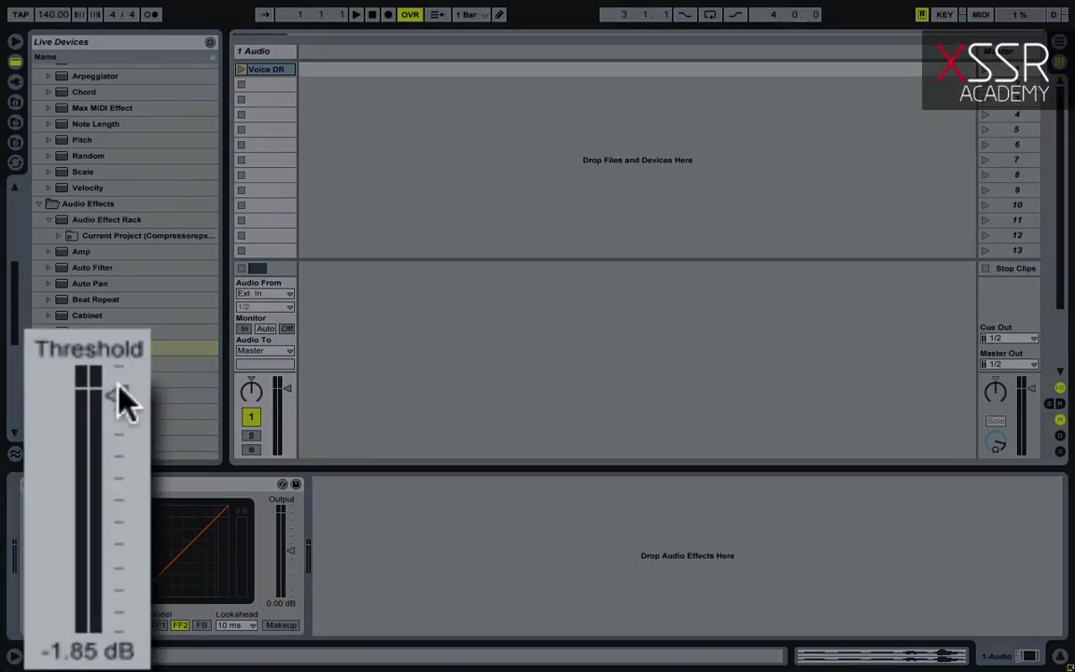
Raise the Compressor threshold to 0 dB and sweep the ratio to show the curve bending.
{"action": "left_click_drag", "start_coordinate": [116, 390], "coordinate": [116, 385]}
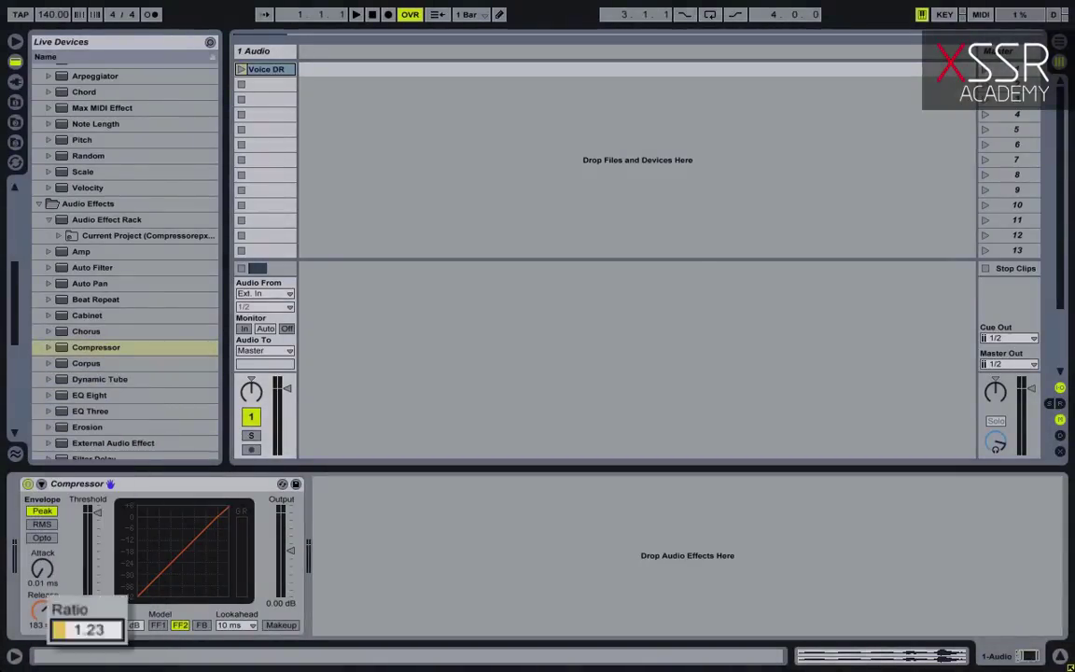
{"action": "mouse_move", "coordinate": [39, 611]}
{"action": "left_mouse_down"}
{"action": "mouse_move", "coordinate": [42, 518]}
{"action": "mouse_move", "coordinate": [47, 616]}
{"action": "left_mouse_up"}
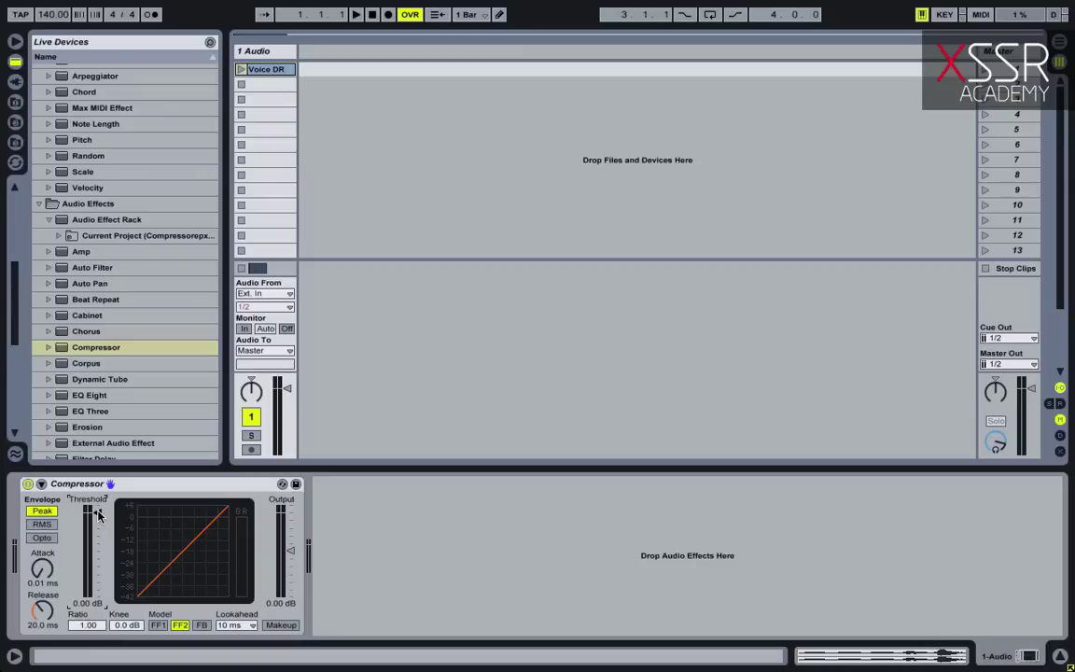
Show the Voice DR clip's 08-voice-DR.wav waveform in a taller clip detail area.
{"action": "type", "text": "-7"}
{"action": "double_click", "coordinate": [249, 66]}
{"action": "left_click_drag", "start_coordinate": [280, 280], "coordinate": [287, 75]}
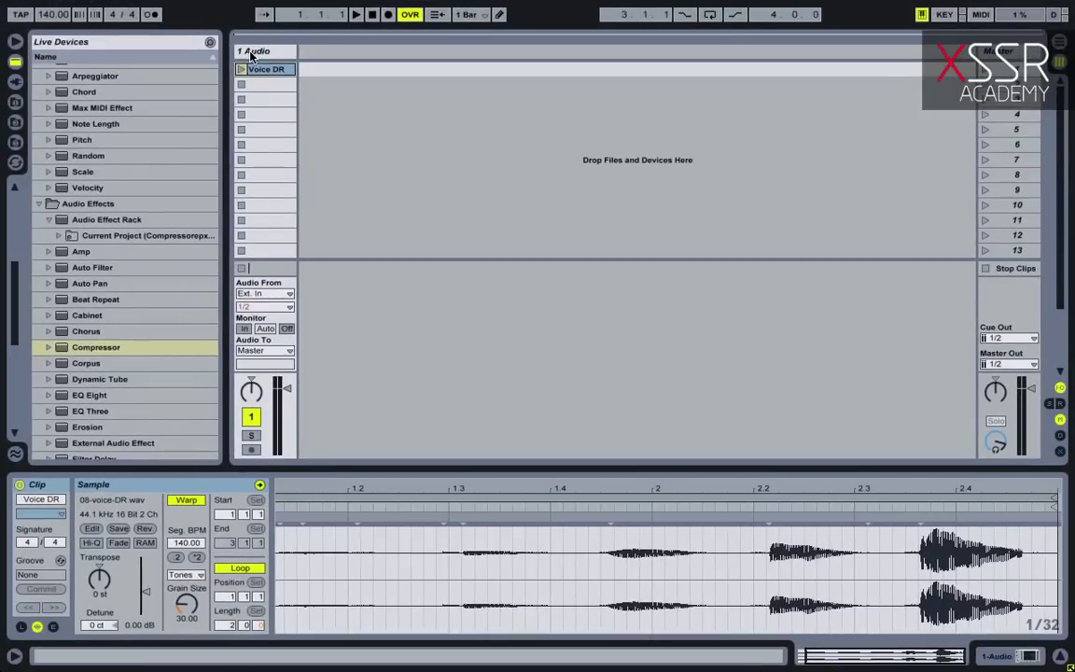
Insert a new audio track fed from Resampling and arm it while Voice DR plays.
{"action": "right_click", "coordinate": [328, 47]}
{"action": "left_click", "coordinate": [349, 55]}
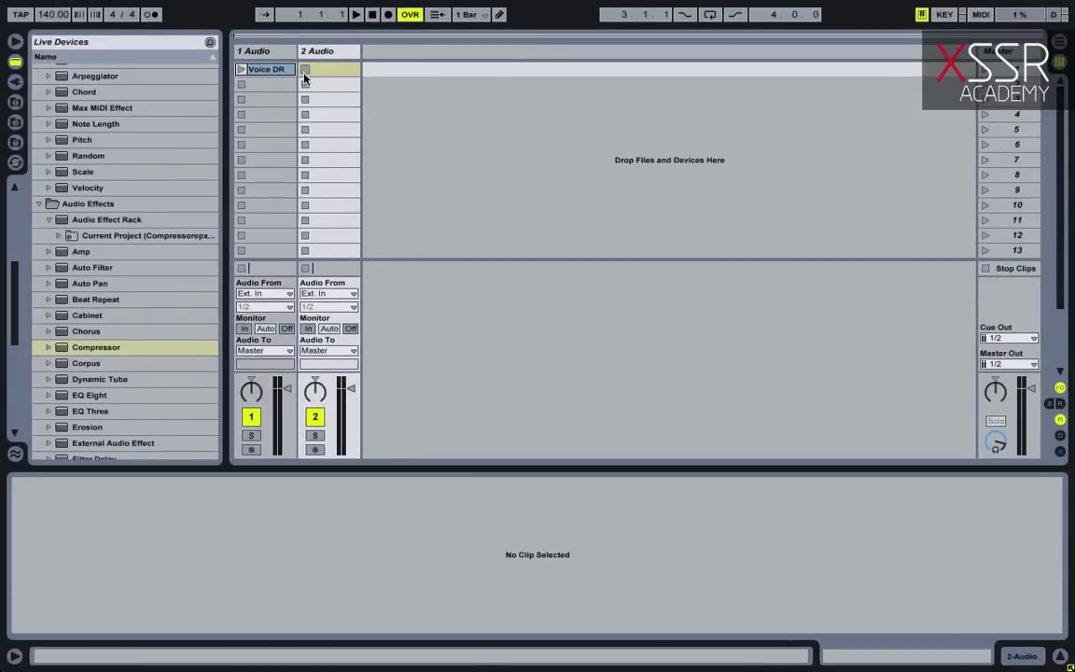
{"action": "left_click", "coordinate": [240, 69]}
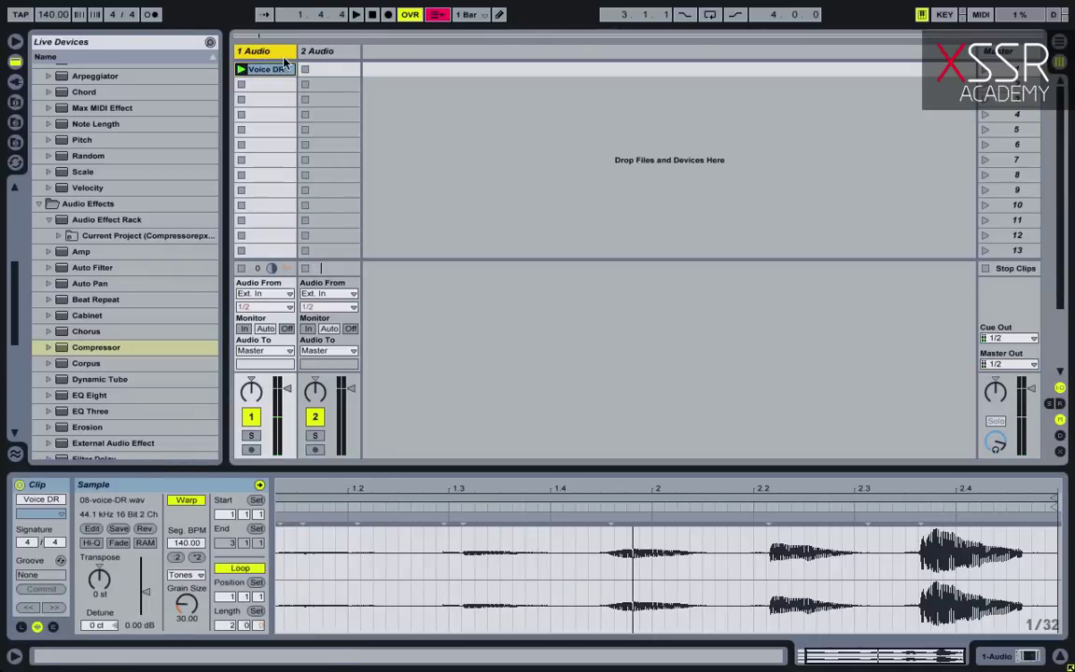
{"action": "left_click", "coordinate": [326, 293]}
{"action": "left_click", "coordinate": [322, 339]}
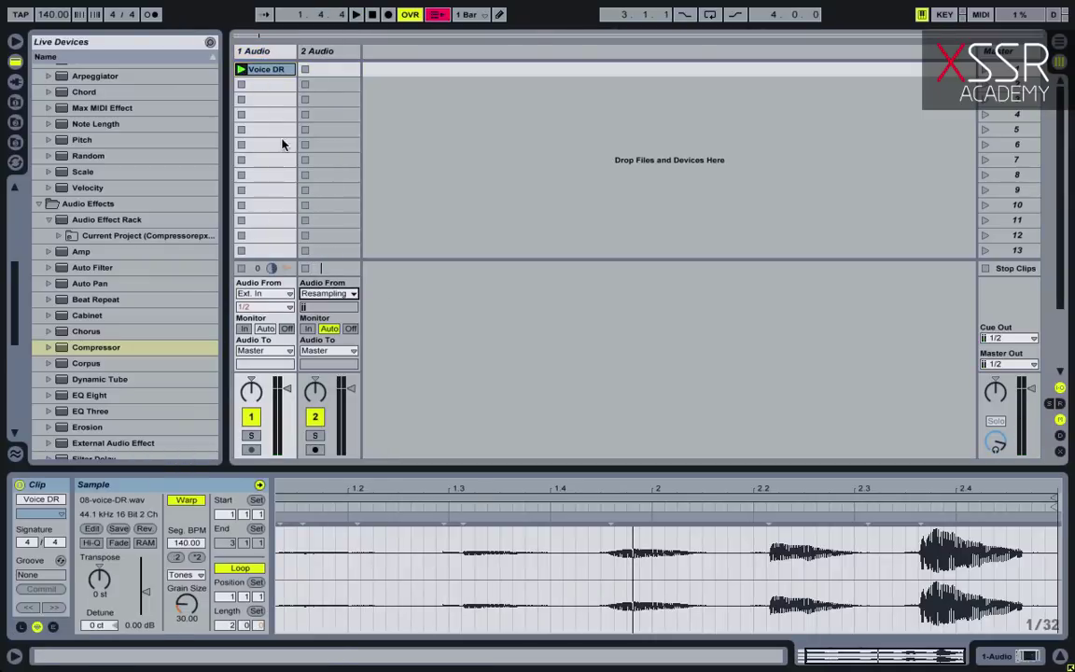
{"action": "left_click", "coordinate": [258, 54]}
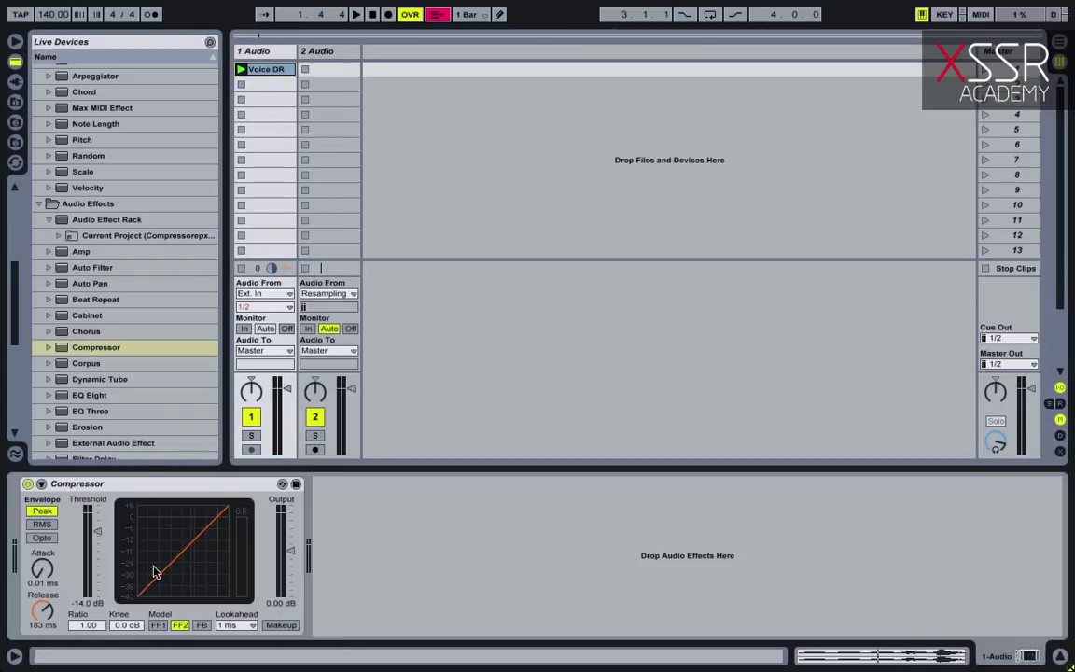
{"action": "left_click", "coordinate": [314, 449]}
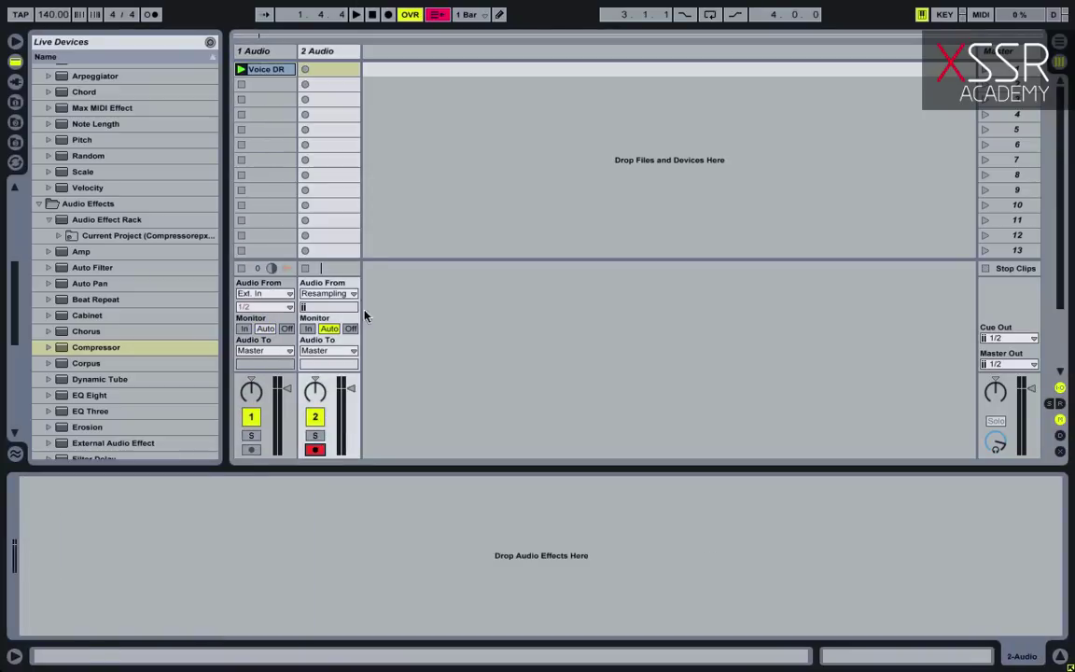
Record four resampled takes into track 2, raising the compressor ratio (to 2.00) between takes.
{"action": "left_click", "coordinate": [306, 70]}
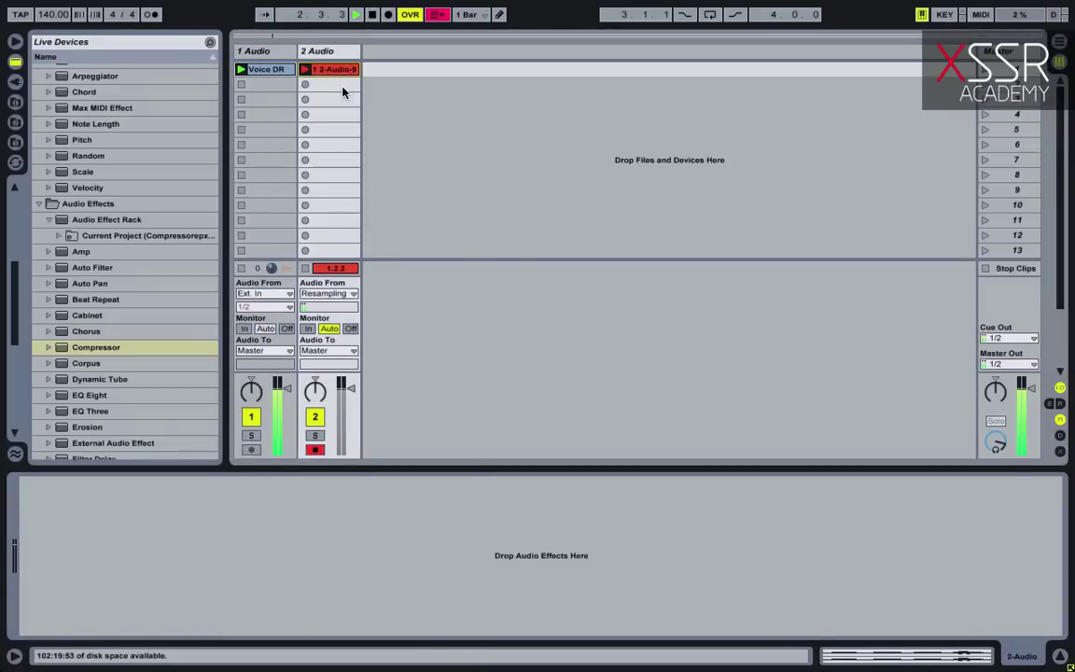
{"action": "key", "text": "space"}
{"action": "left_click", "coordinate": [260, 54]}
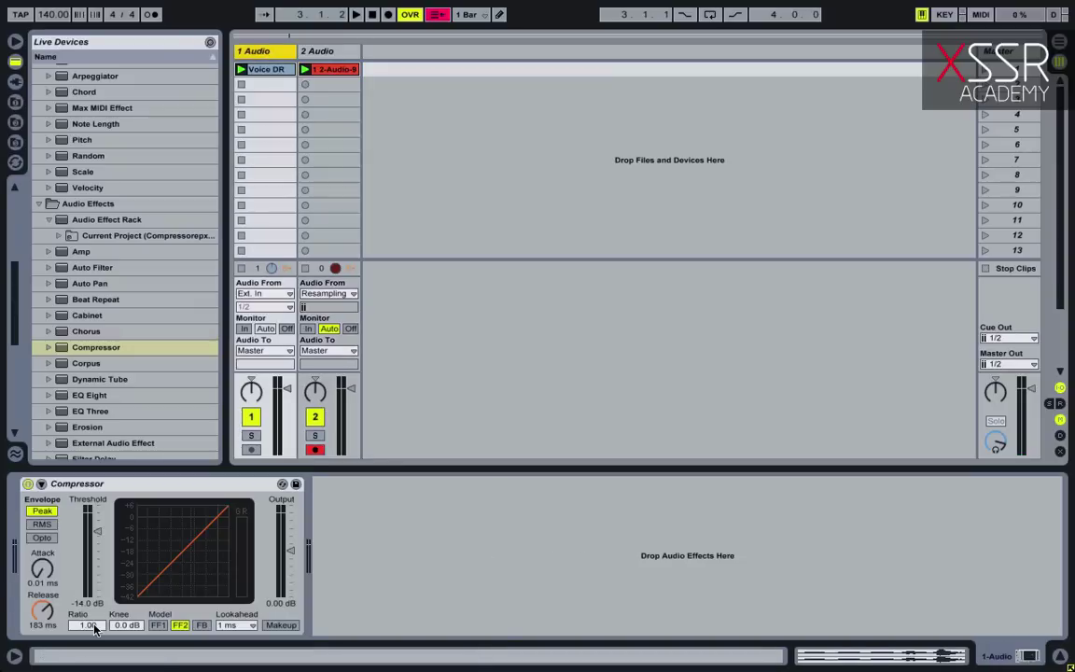
{"action": "left_click_drag", "start_coordinate": [93, 629], "coordinate": [93, 630]}
{"action": "left_click", "coordinate": [305, 85]}
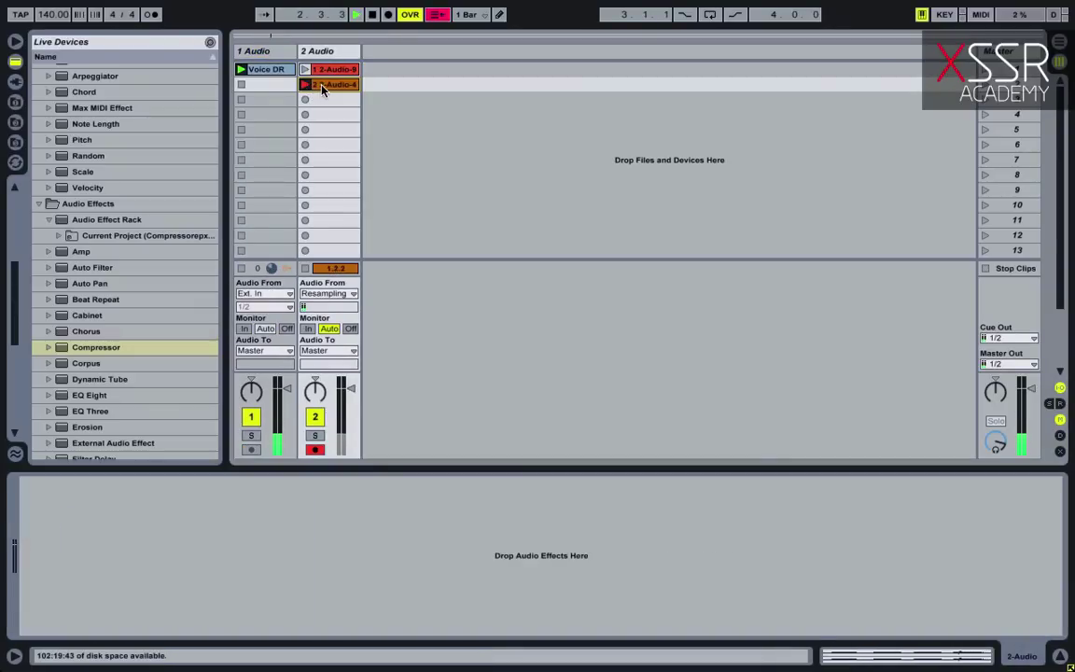
{"action": "left_click", "coordinate": [258, 50]}
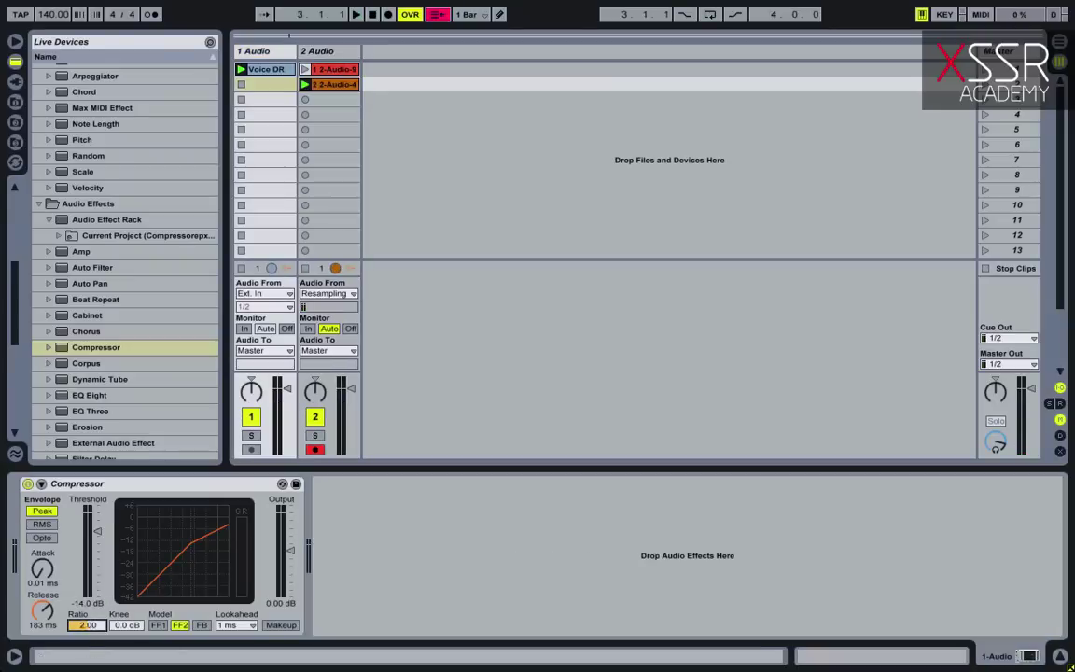
{"action": "left_click", "coordinate": [305, 100]}
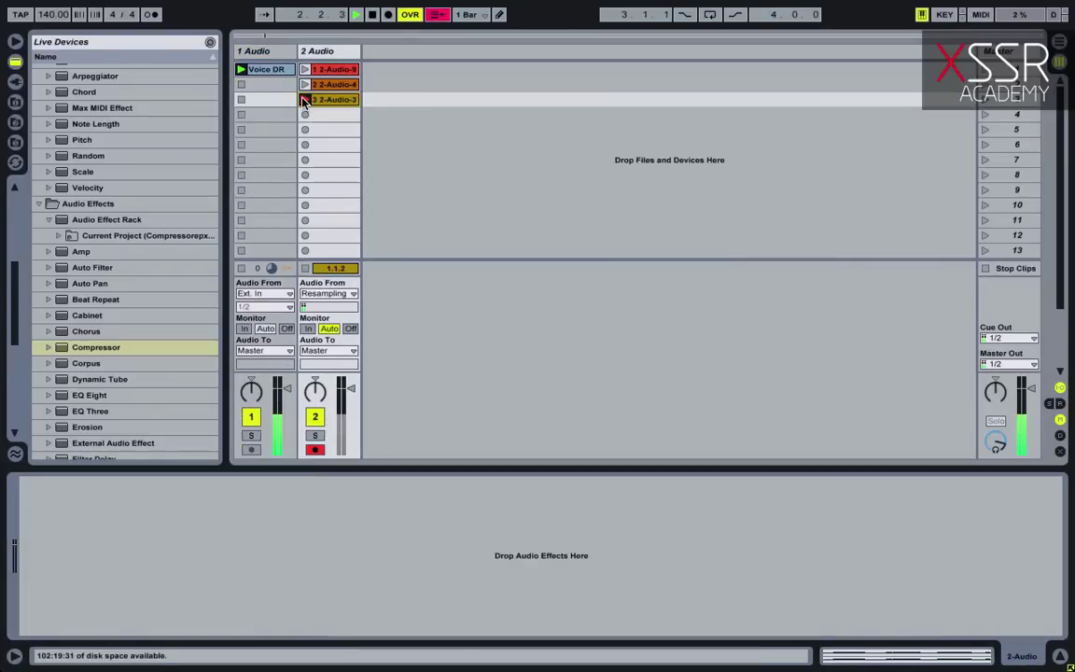
{"action": "left_click", "coordinate": [270, 51]}
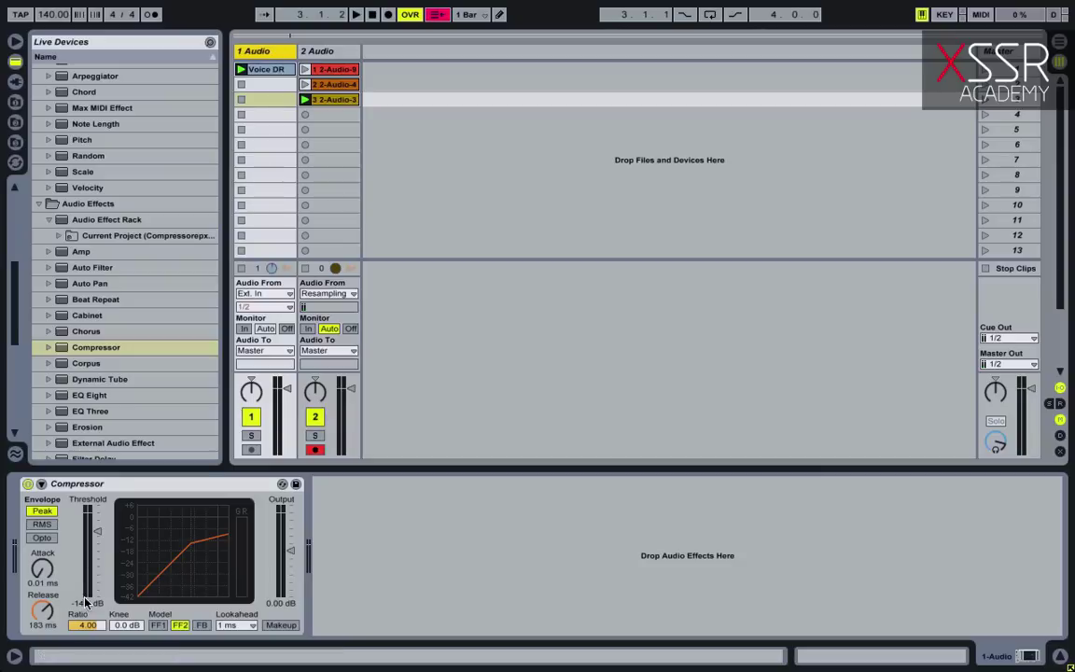
{"action": "left_click", "coordinate": [306, 115]}
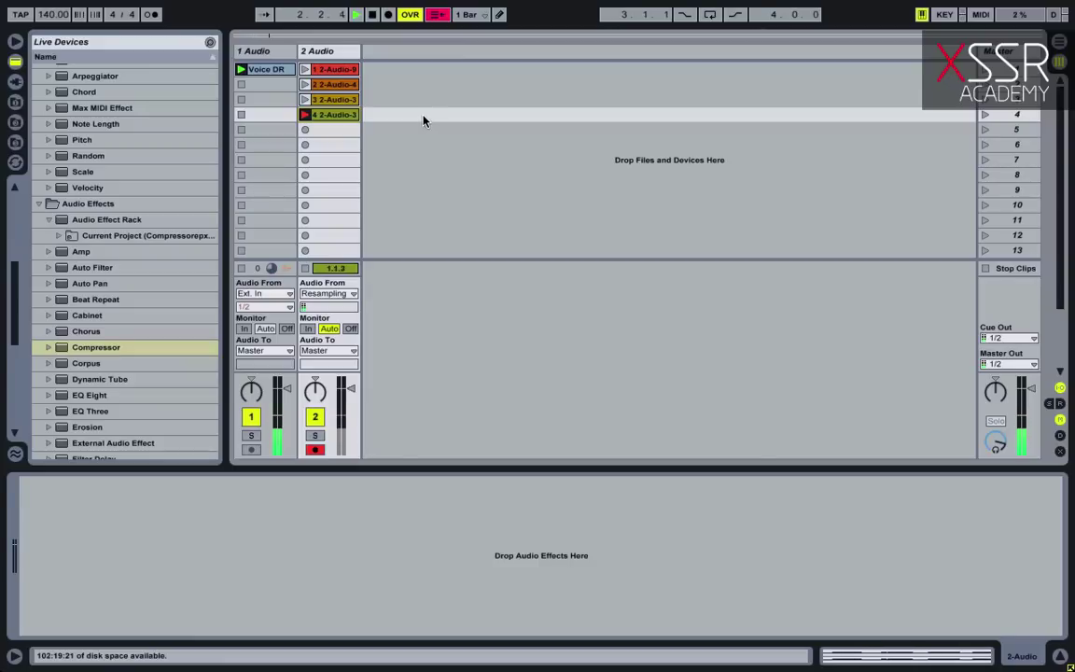
{"action": "key", "text": "space"}
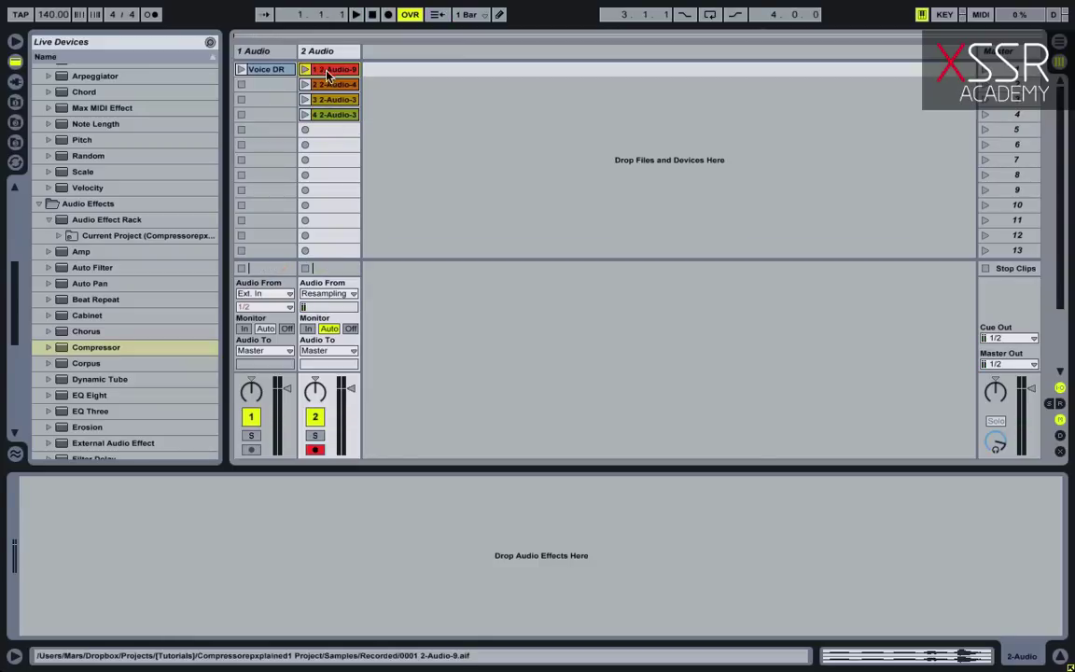
In Arrangement View, select and zoom to fit the four takes, then clear the selection.
{"action": "key", "text": "Tab"}
{"action": "key", "text": "ctrl+a"}
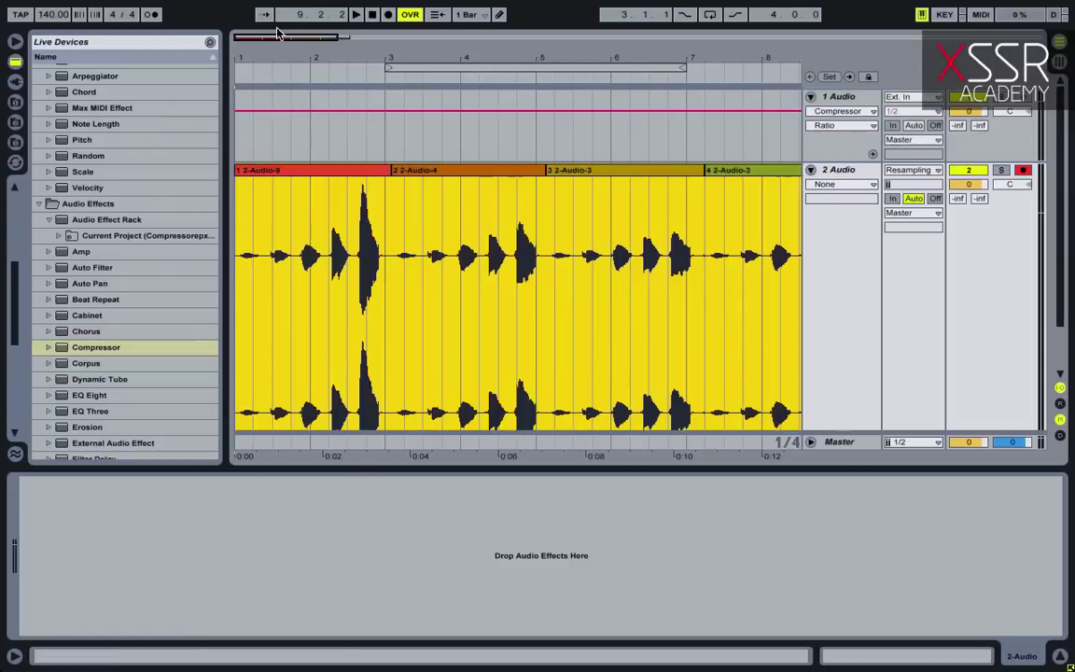
{"action": "key", "text": "z"}
{"action": "left_click", "coordinate": [419, 218]}
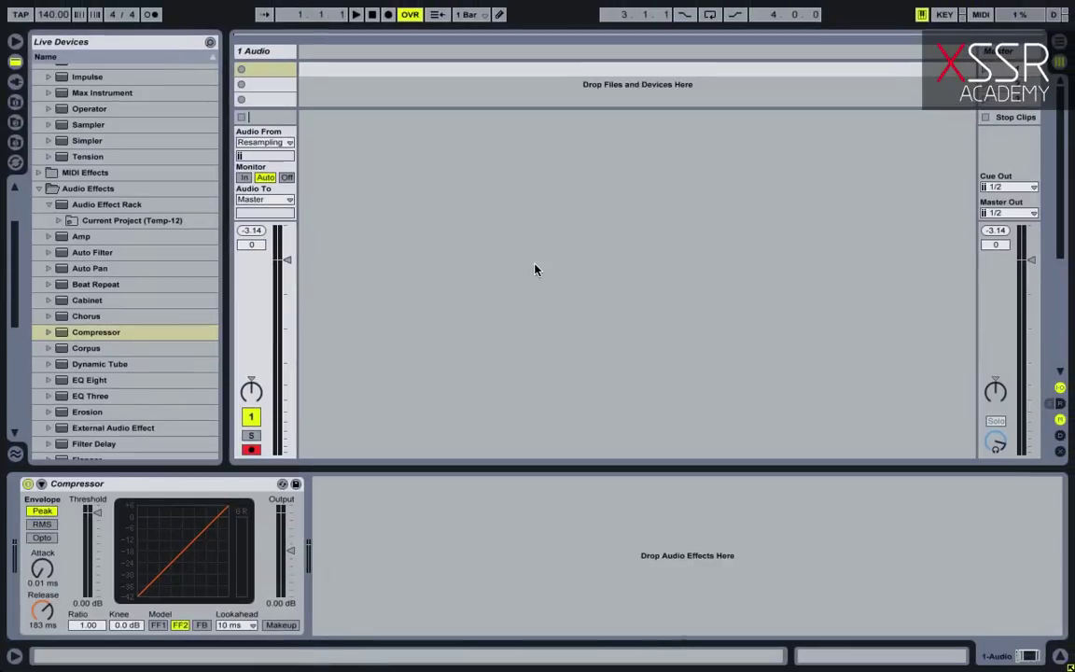
Add an Operator MIDI track and set oscillator A's wave to sawtooth (SwD).
{"action": "scroll", "coordinate": [210, 212], "scroll_direction": "up", "scroll_amount": 5}
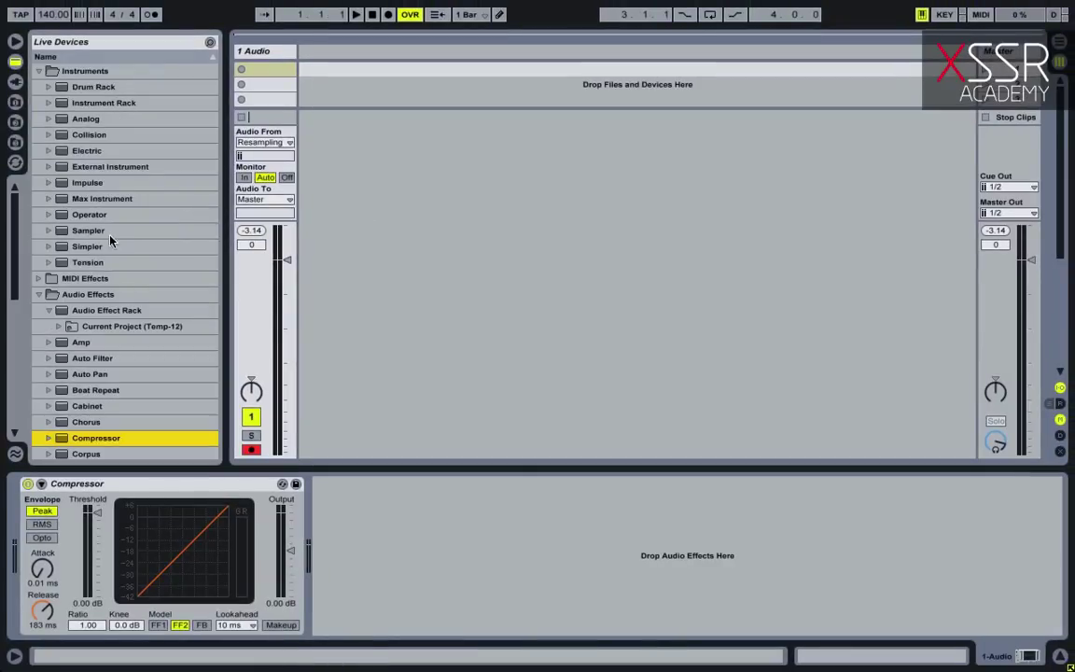
{"action": "left_click", "coordinate": [56, 217]}
{"action": "left_click_drag", "start_coordinate": [337, 61], "coordinate": [337, 63]}
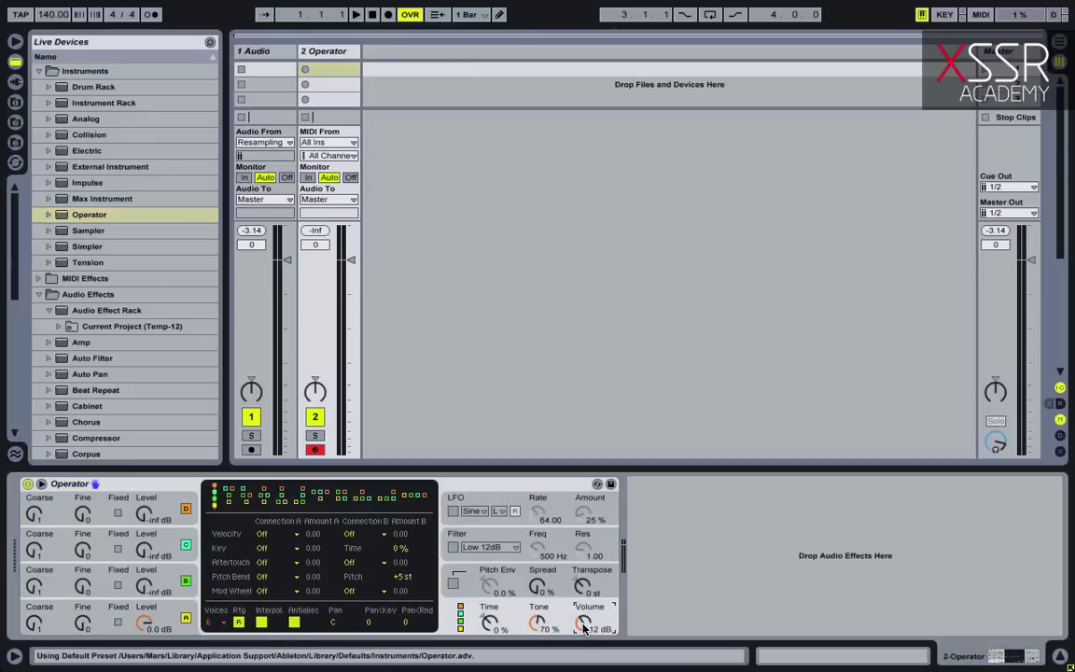
{"action": "left_click", "coordinate": [145, 625]}
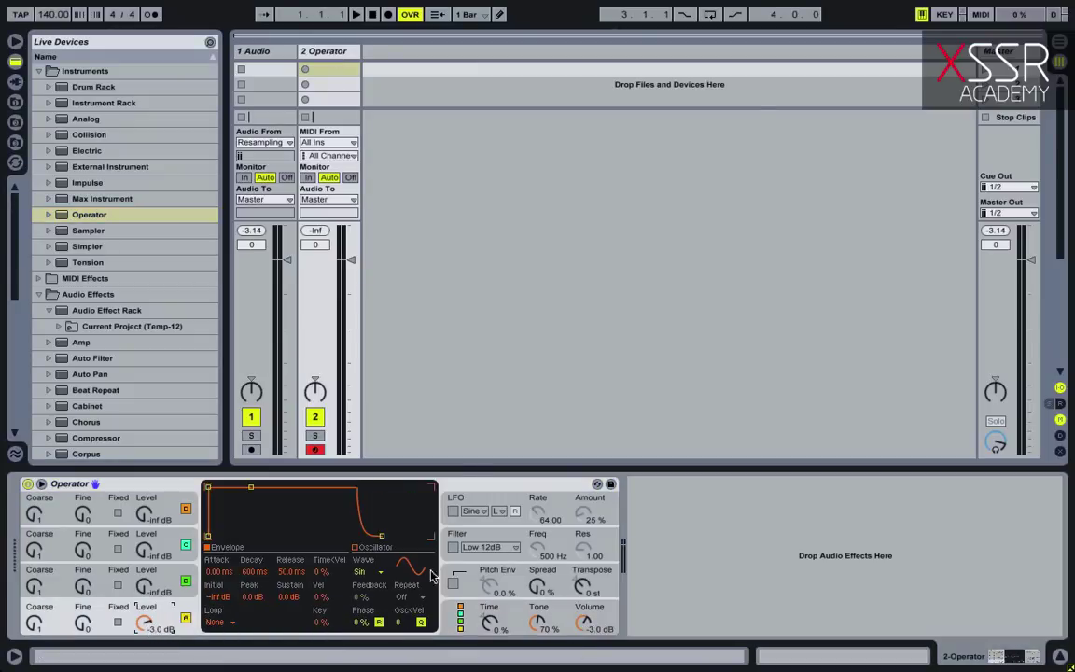
{"action": "left_click", "coordinate": [371, 571]}
{"action": "left_click", "coordinate": [381, 392]}
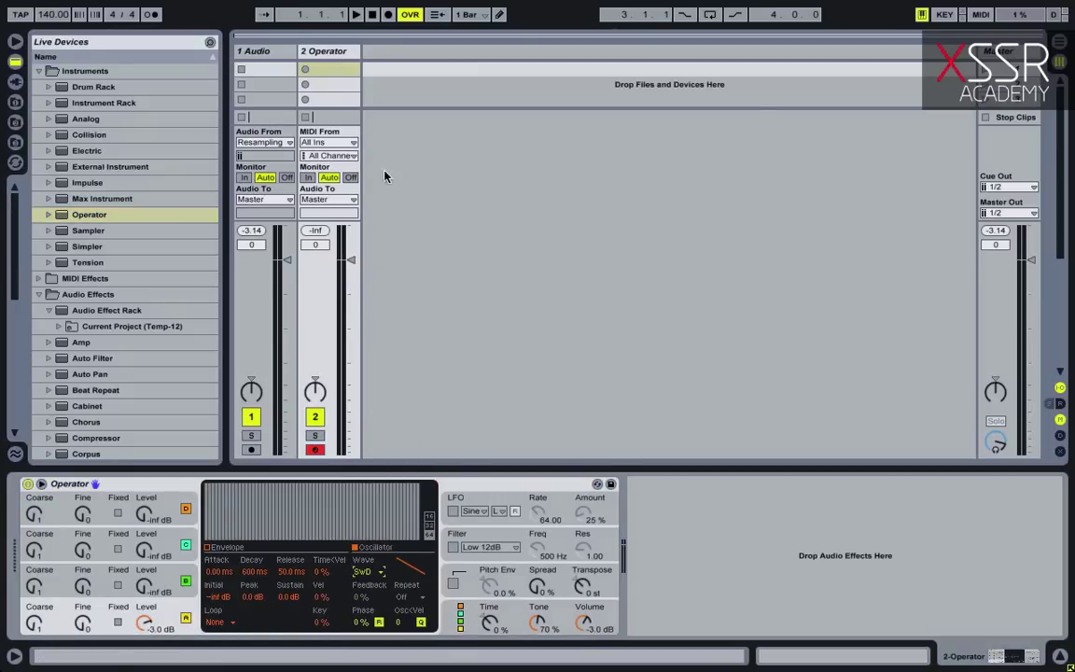
Create and launch an Operator MIDI clip, recording it on the armed audio track.
{"action": "double_click", "coordinate": [326, 73]}
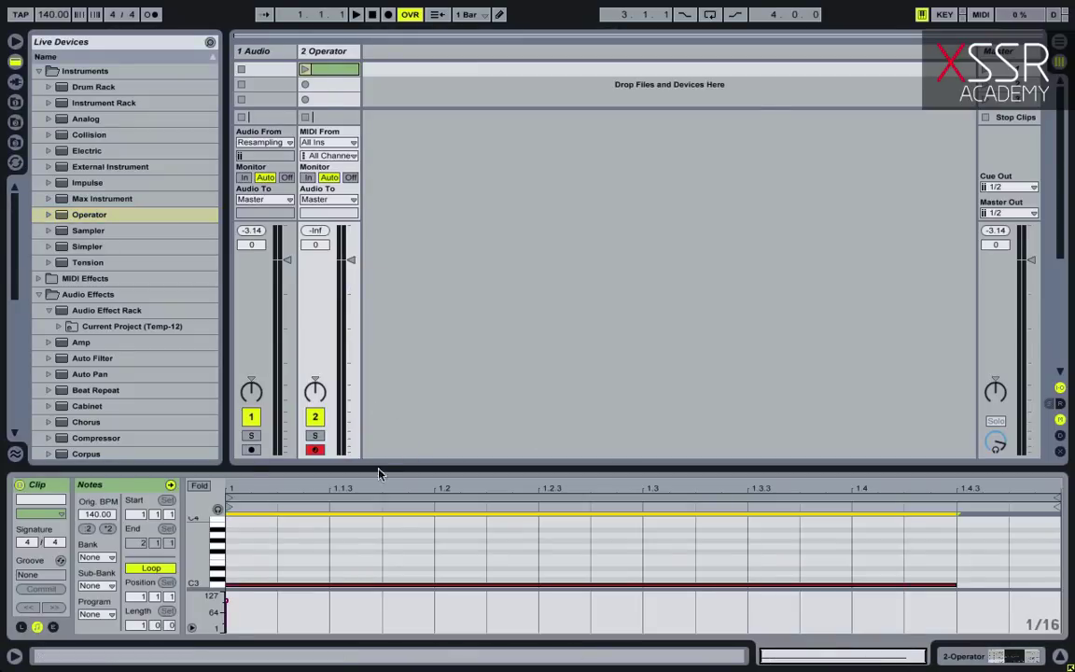
{"action": "left_click", "coordinate": [245, 84]}
{"action": "left_click", "coordinate": [305, 70]}
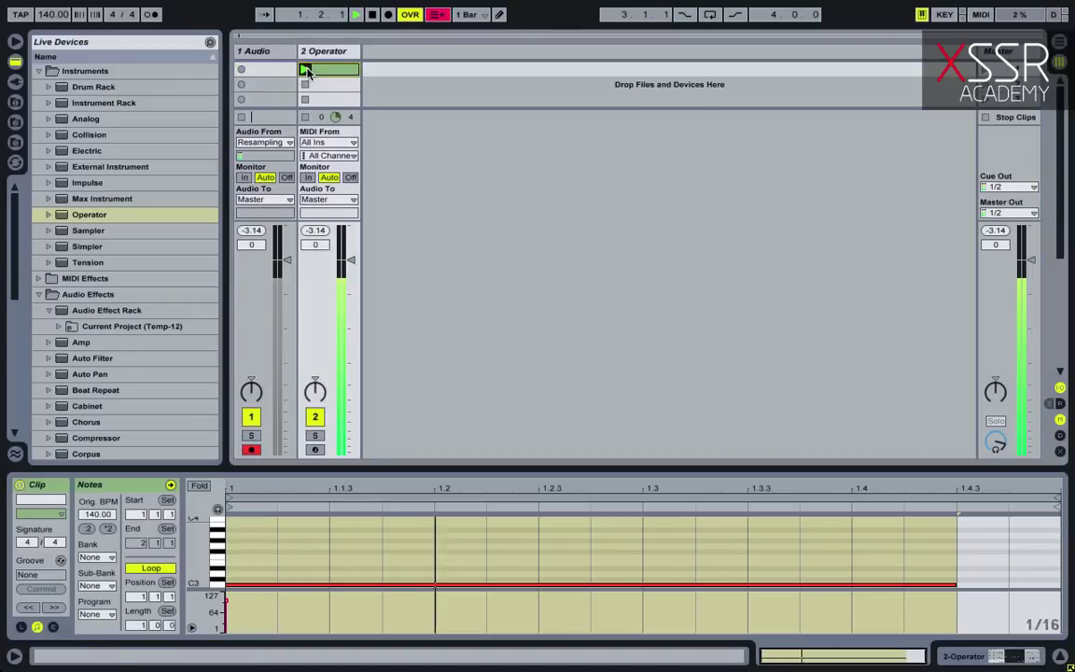
{"action": "left_click", "coordinate": [241, 70]}
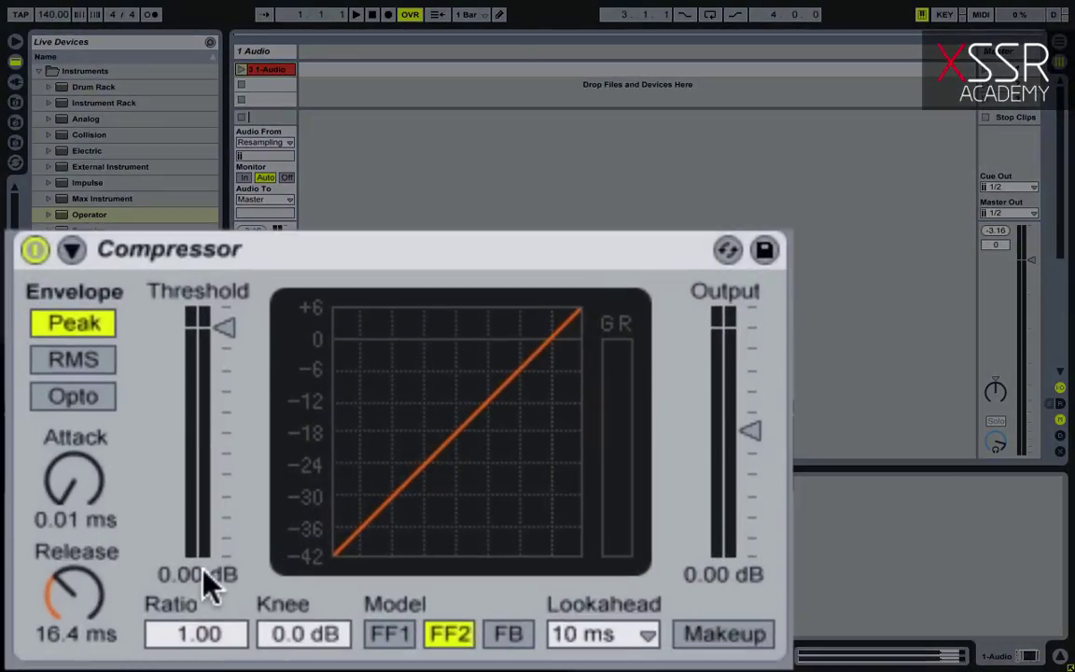
Set the compressor threshold to -18 dB and the ratio to inf.
{"action": "type", "text": "-18"}
{"action": "key", "text": "Return"}
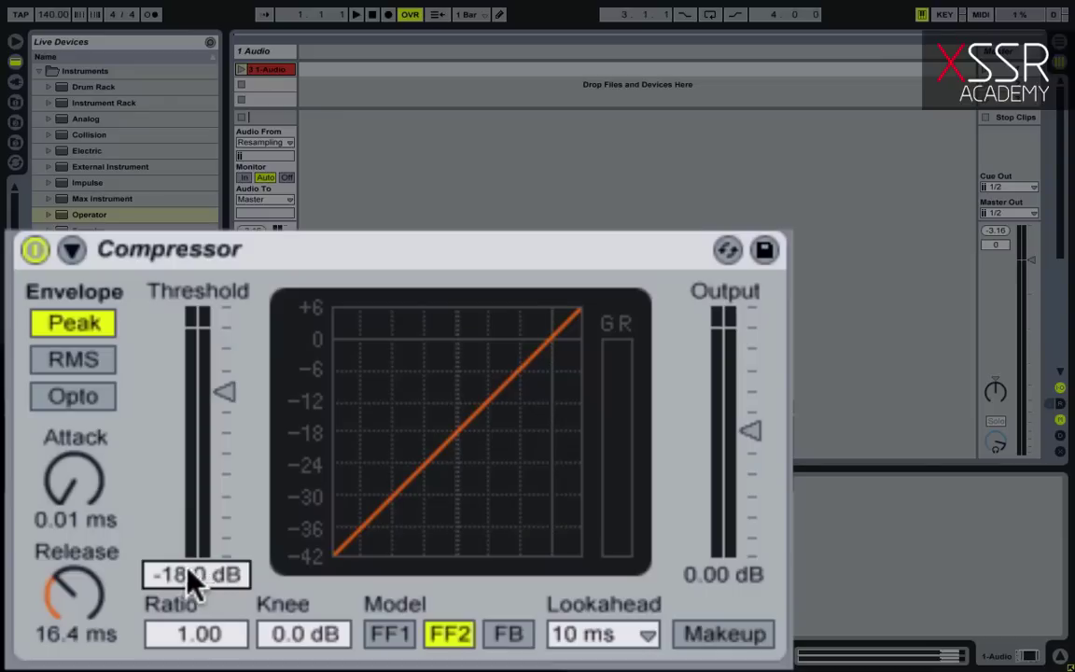
{"action": "left_click_drag", "start_coordinate": [196, 630], "coordinate": [195, 560]}
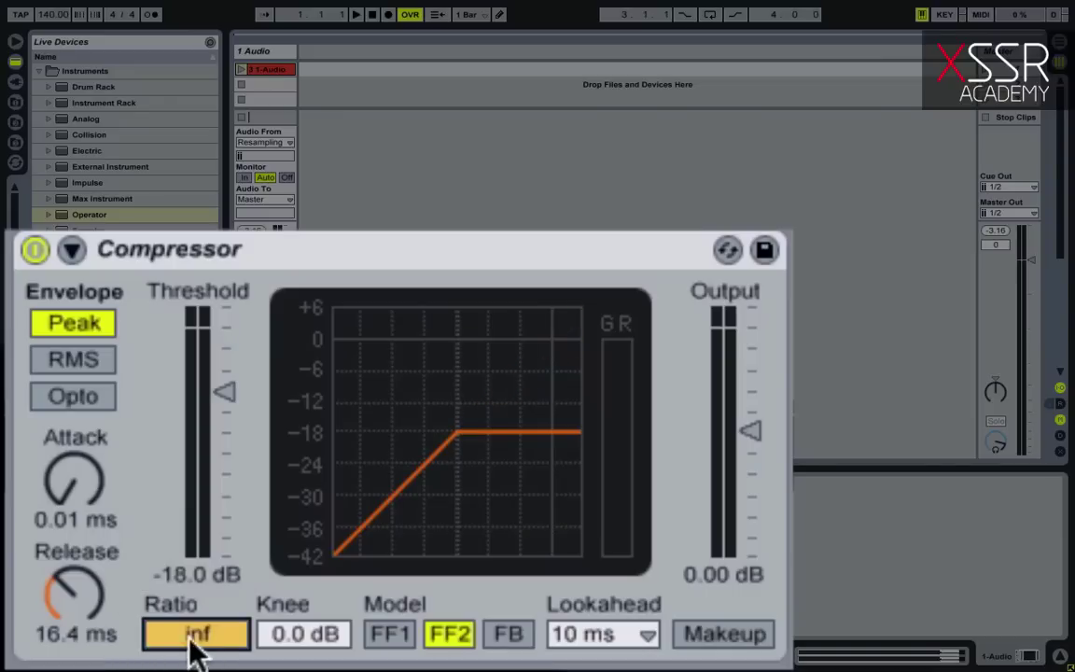
Insert audio track 2 fed from Resampling, arm it, and record the saw output into slot 1.
{"action": "key", "text": "ctrl+t"}
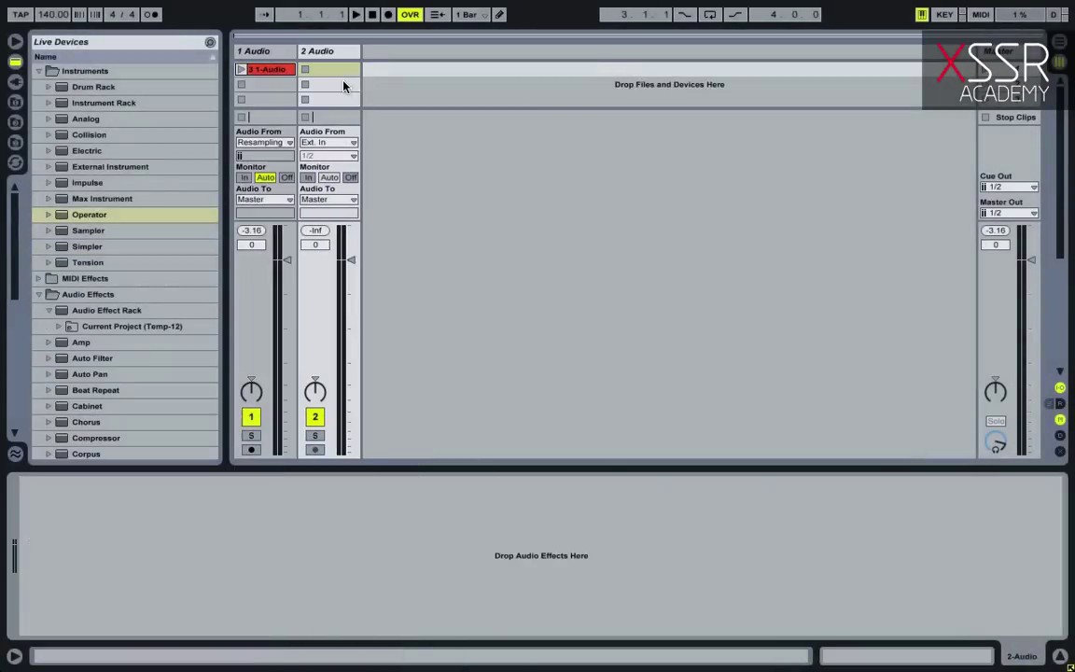
{"action": "left_click", "coordinate": [322, 141]}
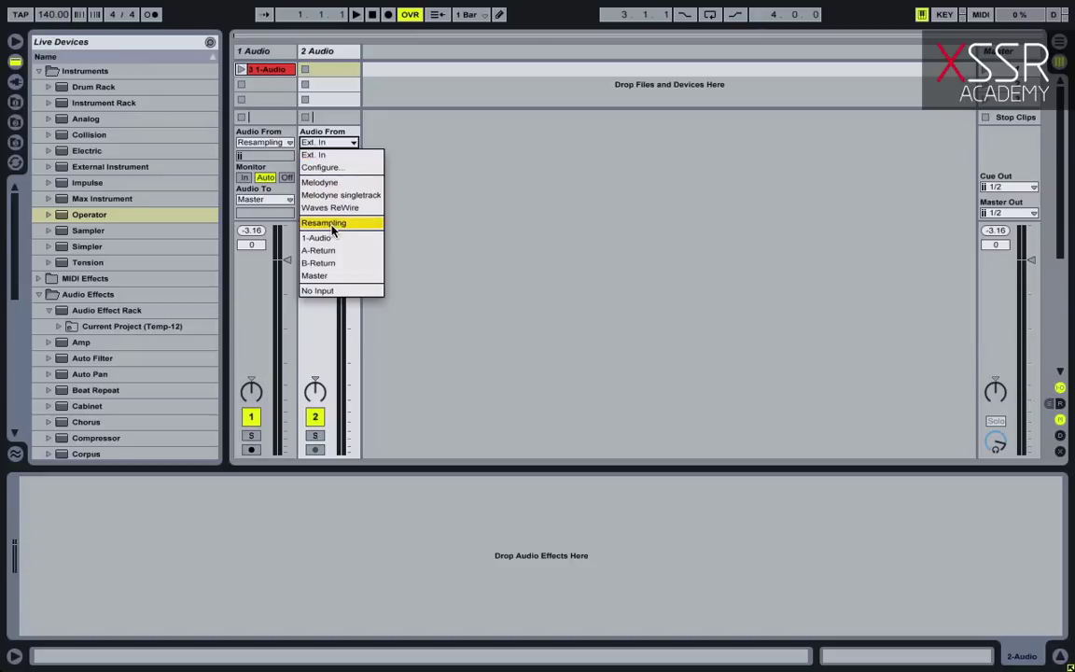
{"action": "left_click", "coordinate": [319, 227]}
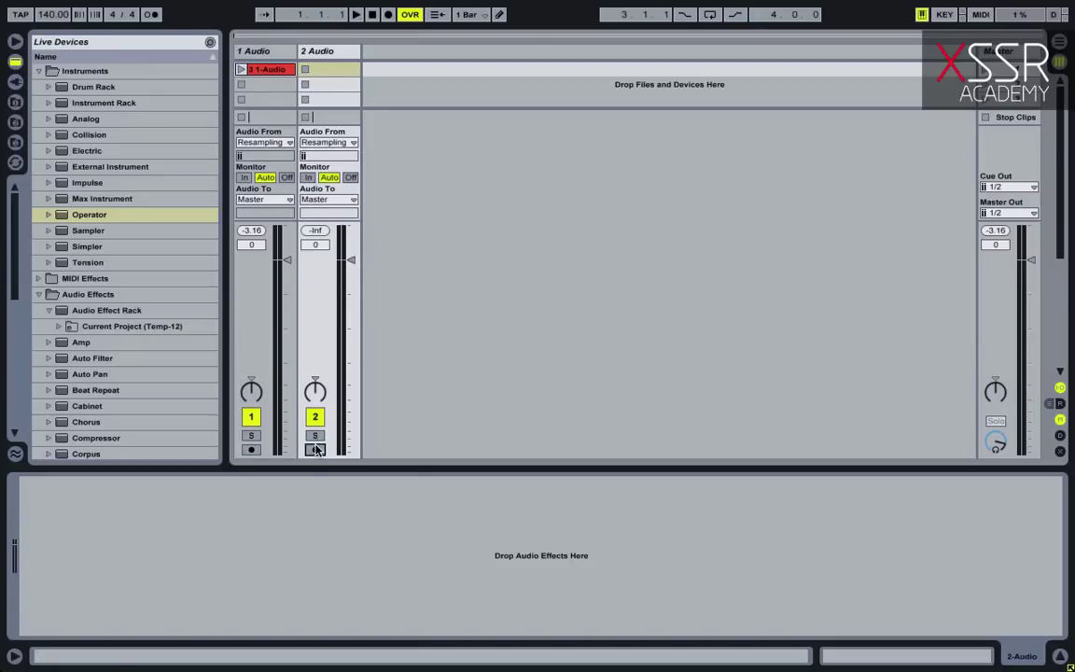
{"action": "left_click", "coordinate": [240, 69]}
{"action": "left_click", "coordinate": [305, 69]}
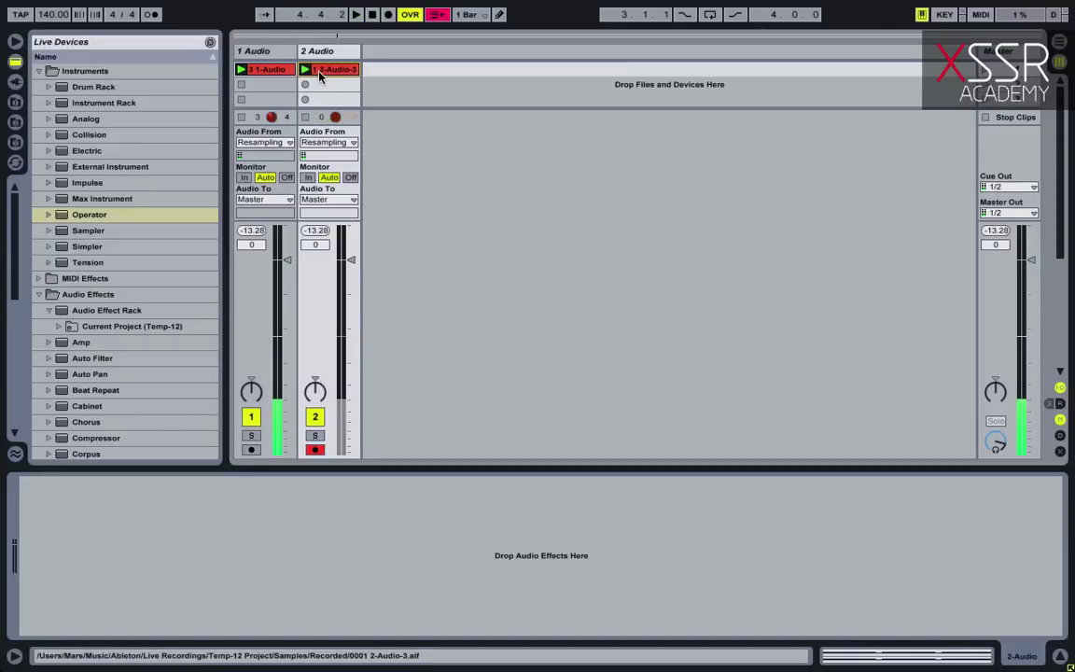
Set track 1's Compressor attack to 10 ms.
{"action": "left_click", "coordinate": [314, 69]}
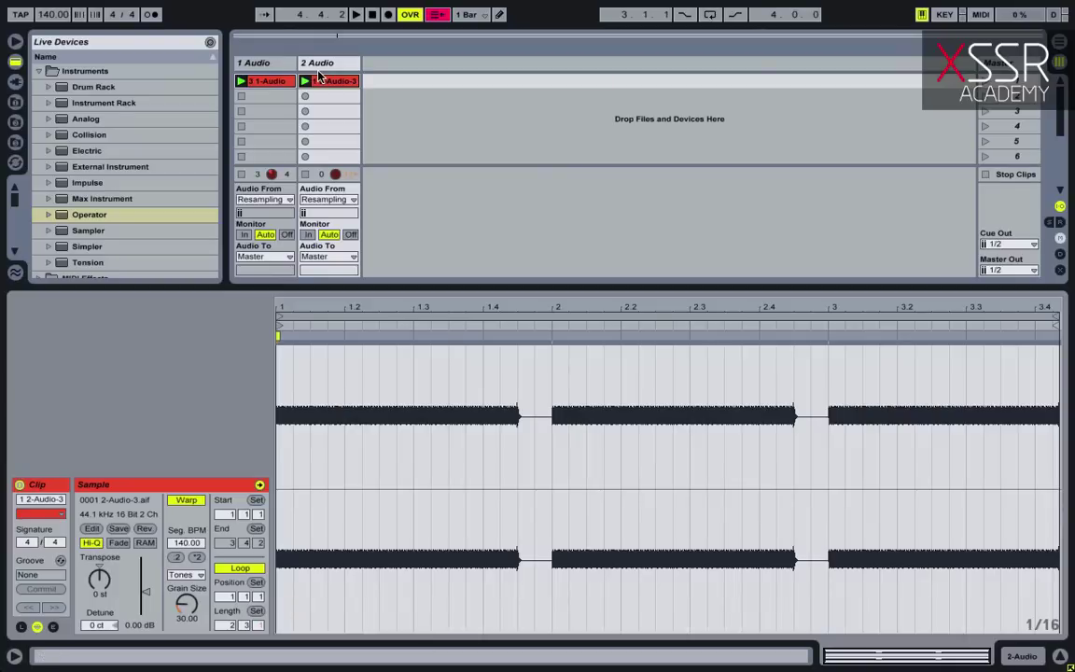
{"action": "left_click", "coordinate": [281, 67]}
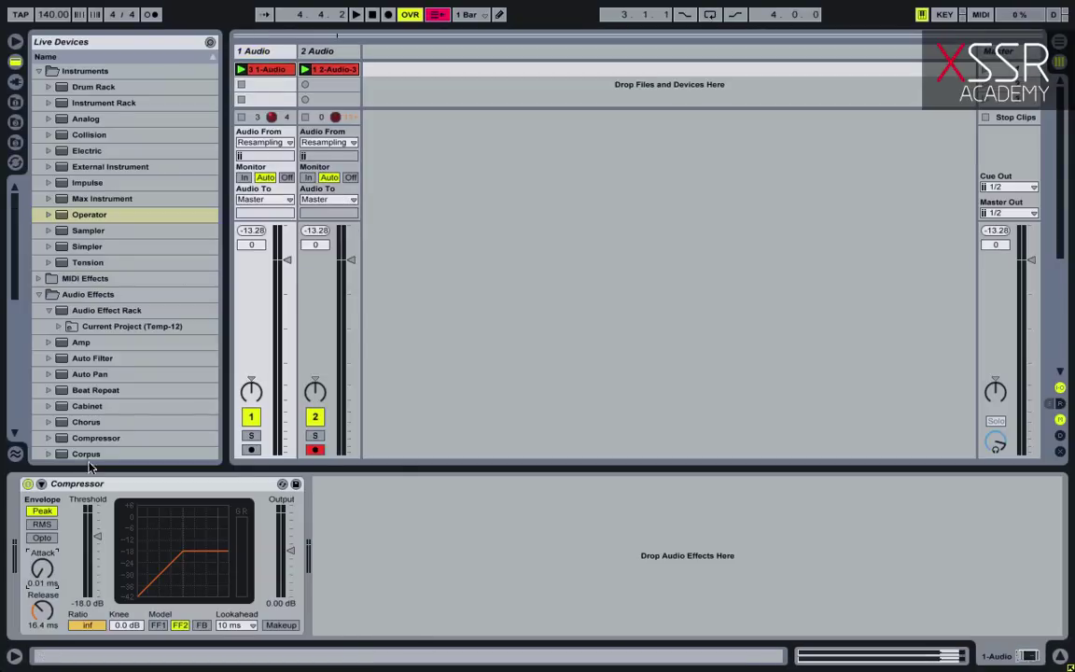
{"action": "type", "text": "10"}
{"action": "key", "text": "Return"}
With track 2 switched off, resample the 10 ms attack saw into track 2's second slot.
{"action": "left_click", "coordinate": [316, 420]}
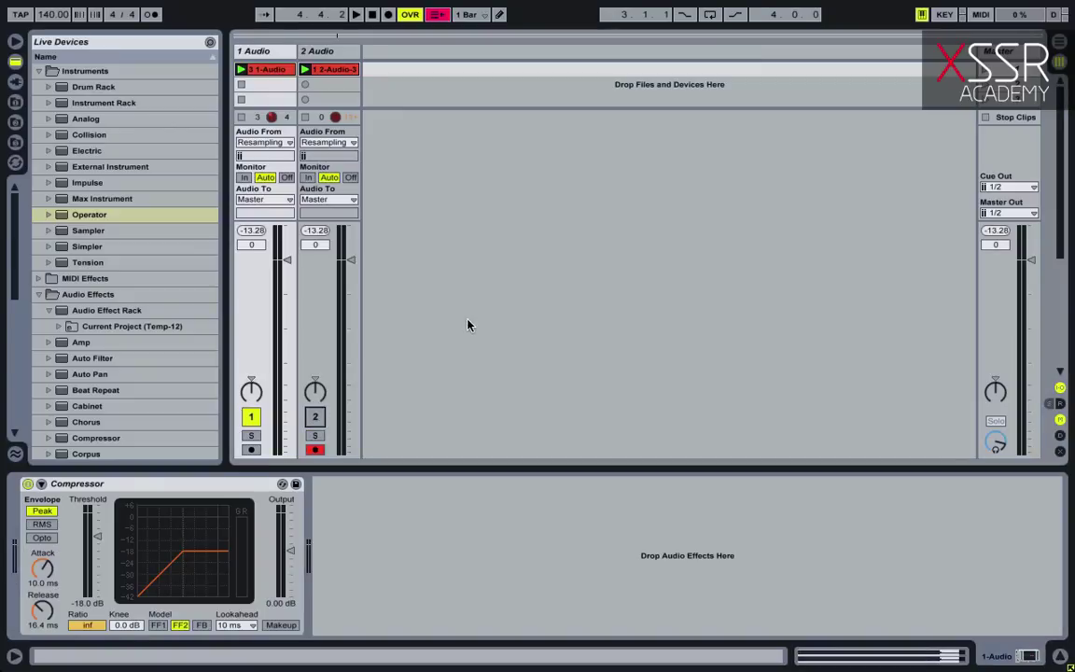
{"action": "key", "text": "space"}
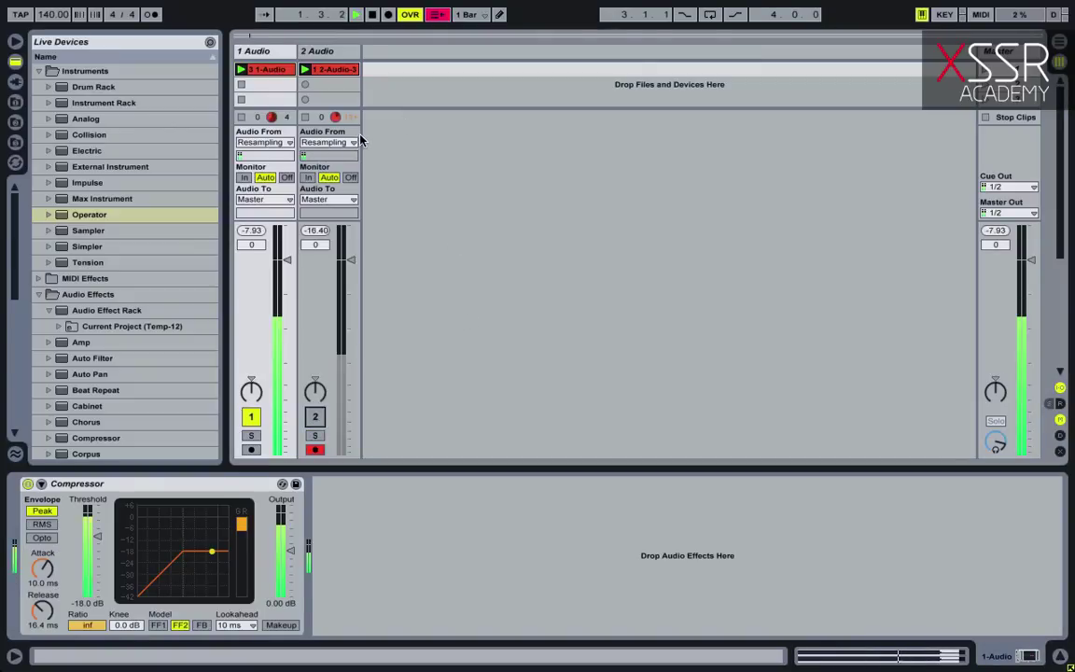
{"action": "left_click", "coordinate": [304, 85]}
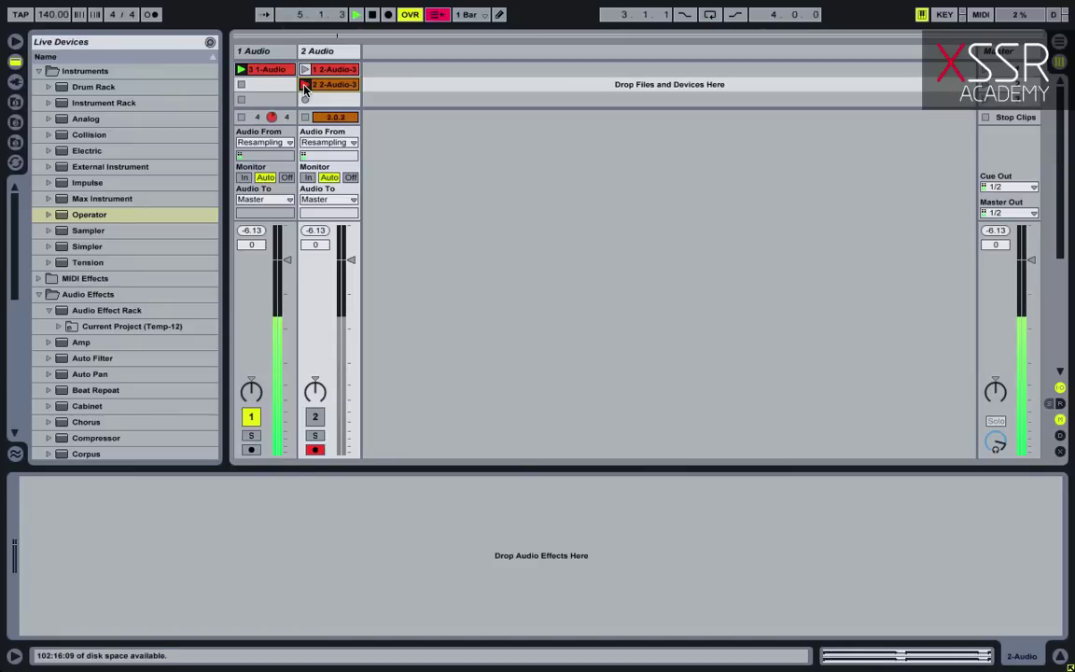
{"action": "left_click", "coordinate": [304, 87]}
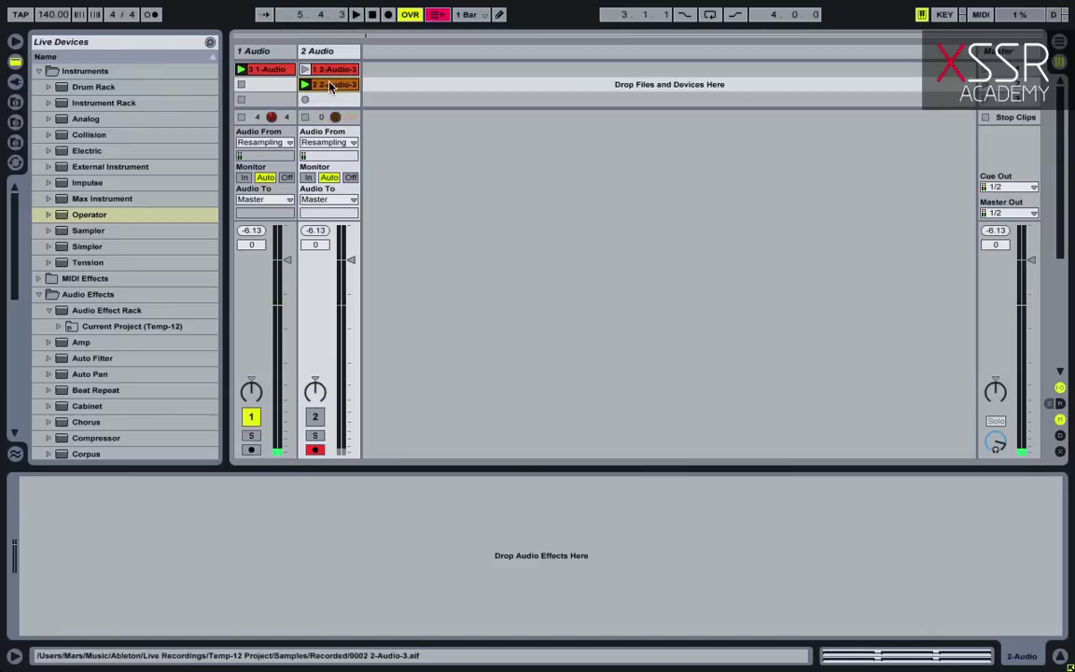
{"action": "left_click", "coordinate": [336, 87]}
Check the first two clips' waveforms, then resample the 50 ms attack version into slot 3.
{"action": "left_click", "coordinate": [341, 82]}
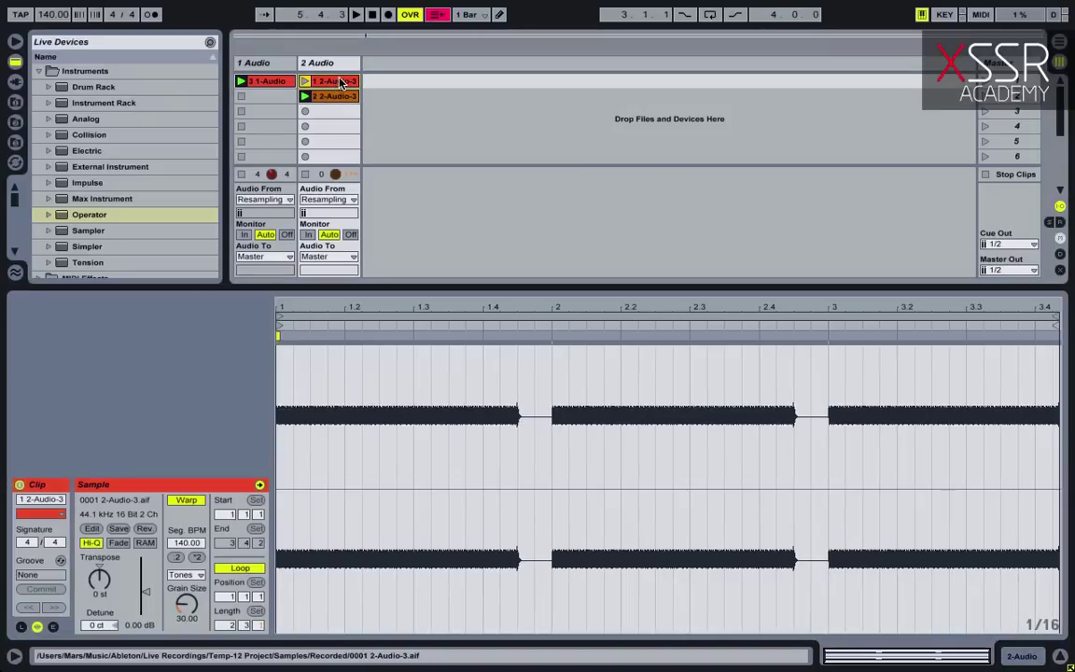
{"action": "left_click", "coordinate": [341, 96]}
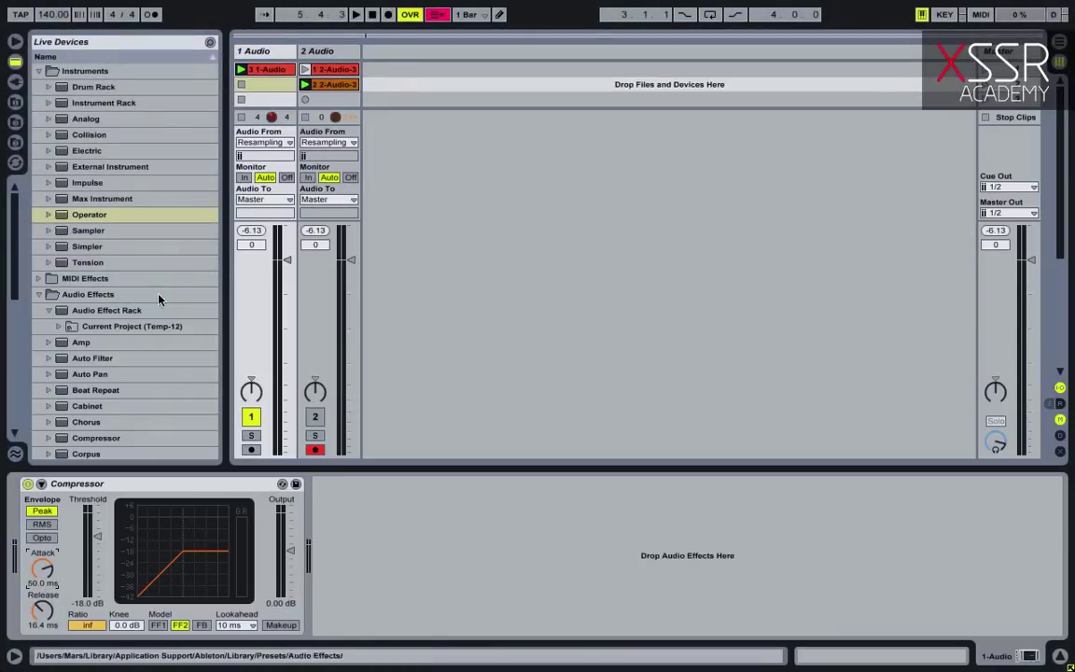
{"action": "left_click", "coordinate": [305, 101]}
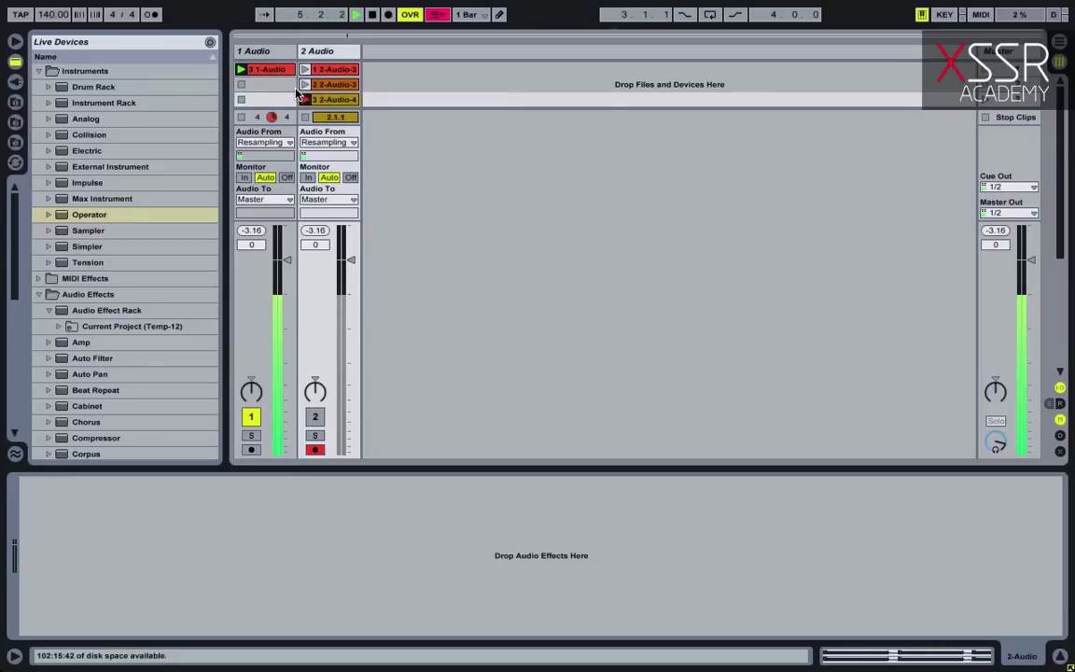
Compare the first and second resampled clips' waveforms in Clip View.
{"action": "double_click", "coordinate": [334, 69]}
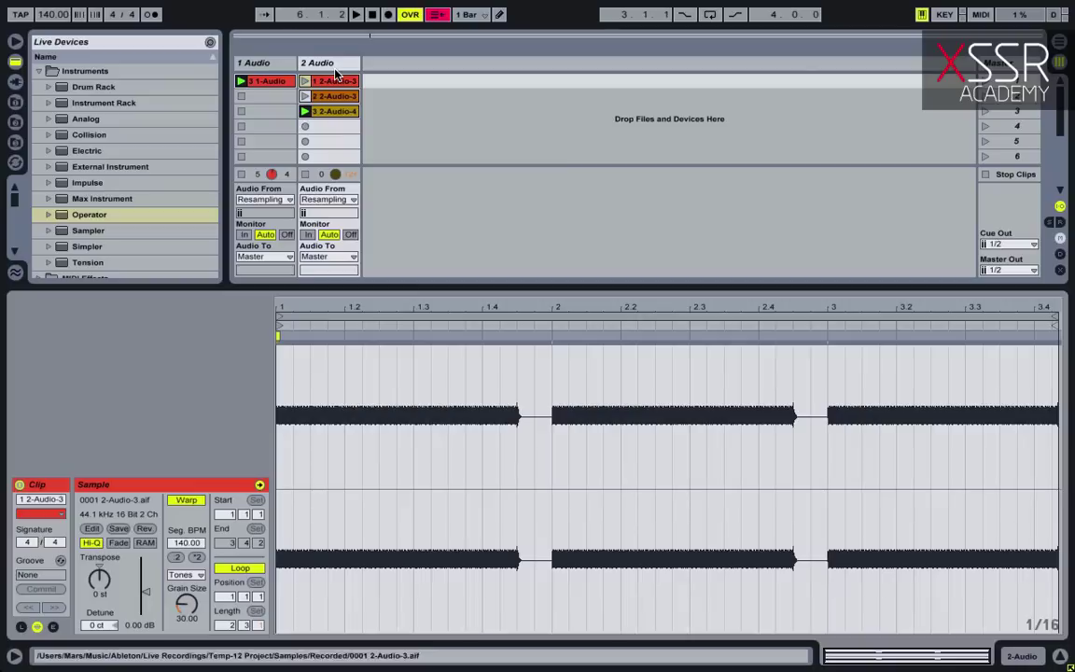
{"action": "left_click", "coordinate": [333, 95]}
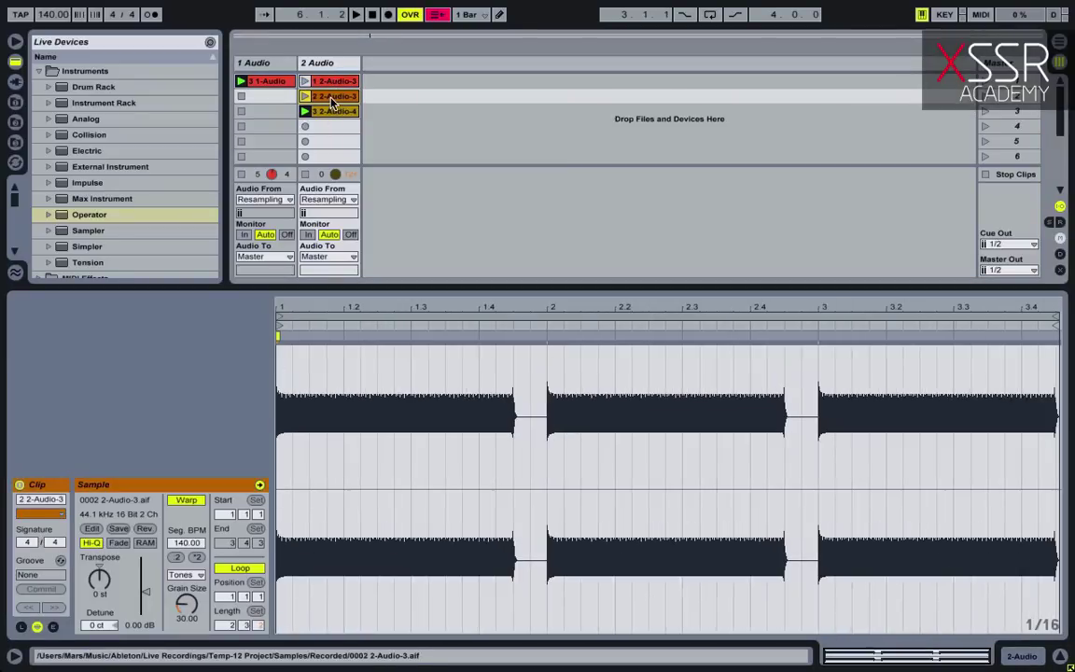
{"action": "left_click", "coordinate": [331, 84]}
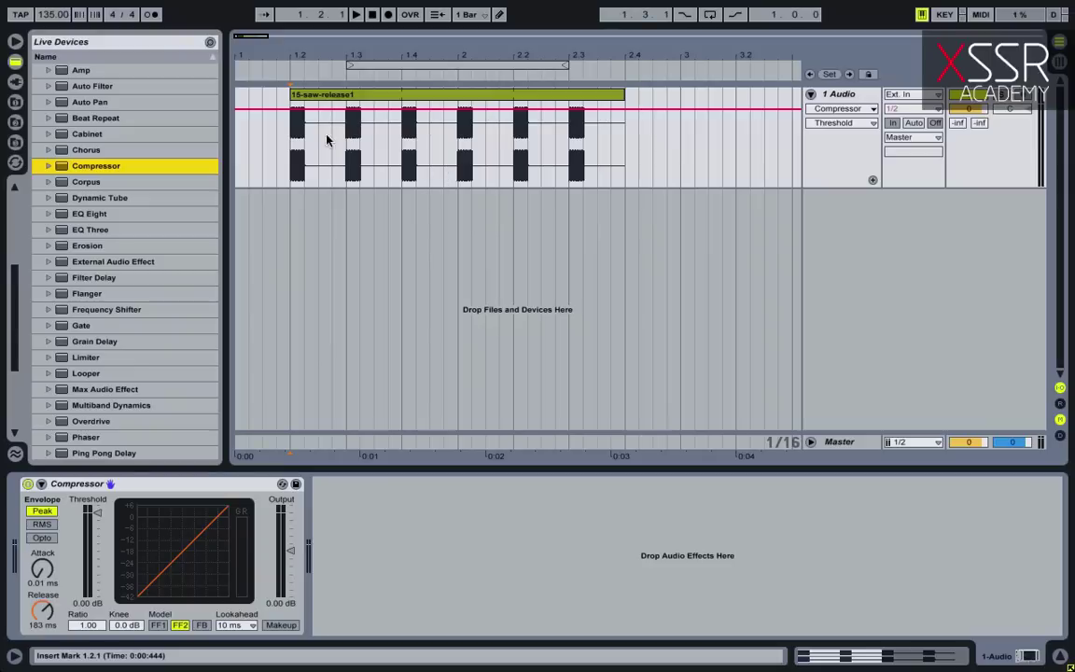
While the saw plays, set the Compressor ratio to infinity, attack 30 ms and release 540 ms.
{"action": "key", "text": "space"}
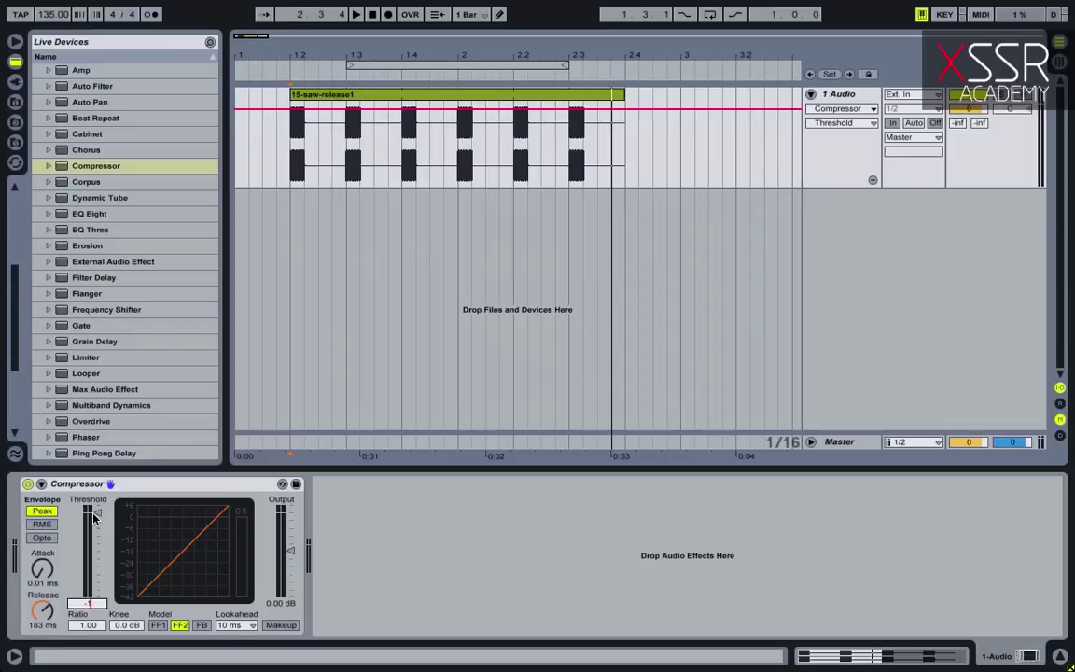
{"action": "scroll", "coordinate": [93, 518], "scroll_direction": "down", "scroll_amount": 5}
{"action": "left_click_drag", "start_coordinate": [79, 631], "coordinate": [79, 579]}
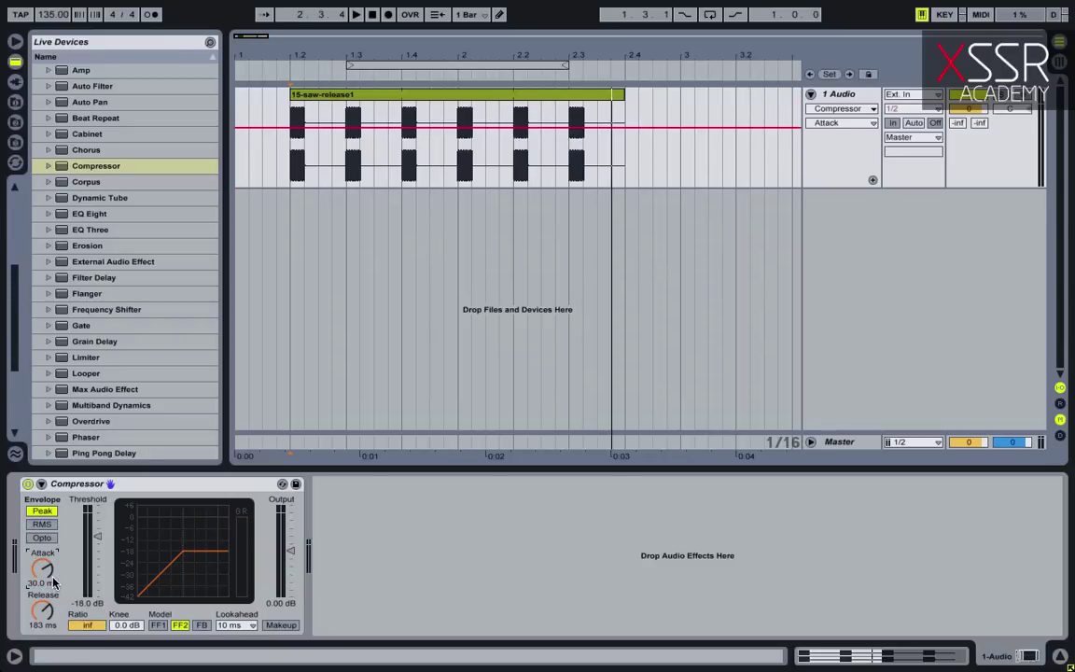
{"action": "left_click", "coordinate": [42, 609]}
{"action": "type", "text": "540"}
{"action": "key", "text": "Return"}
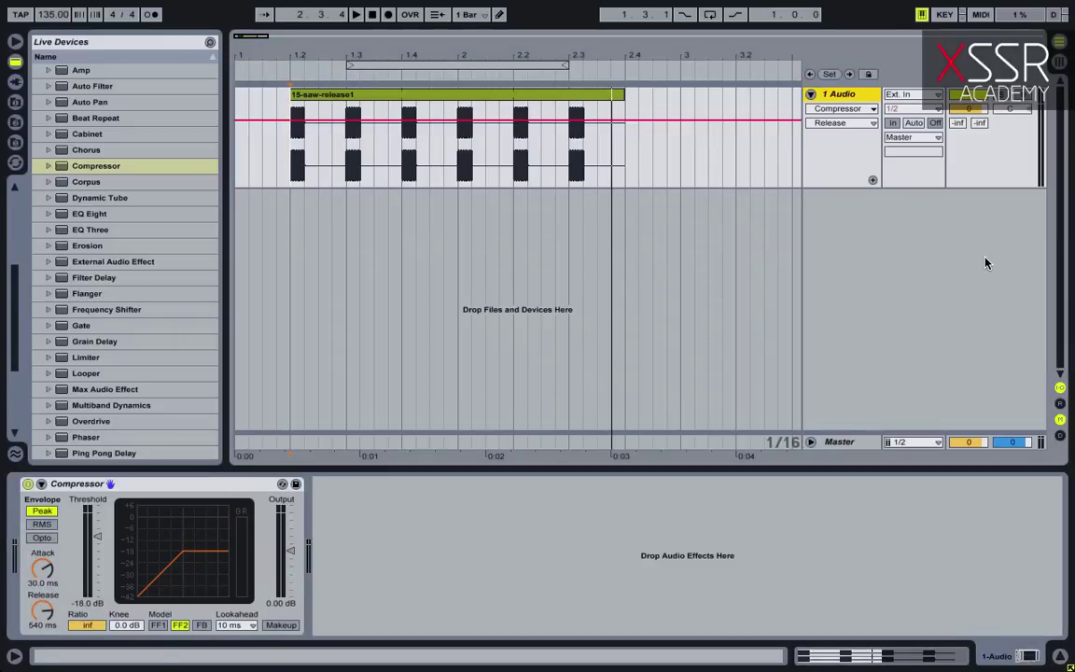
Add a new audio track with its input set to Resampling.
{"action": "key", "text": "ctrl+t"}
{"action": "left_click", "coordinate": [912, 198]}
{"action": "left_click", "coordinate": [910, 278]}
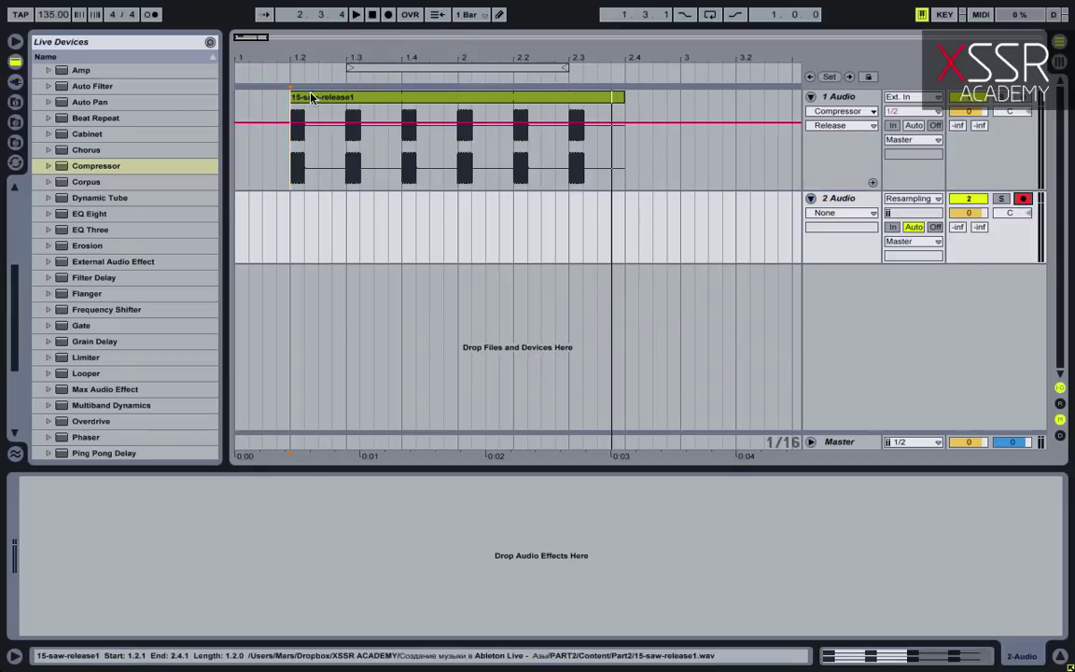
Resample the compressed 15-saw-release1 clip onto track 2 and enlarge the new clip's waveform view.
{"action": "key", "text": "ctrl+a"}
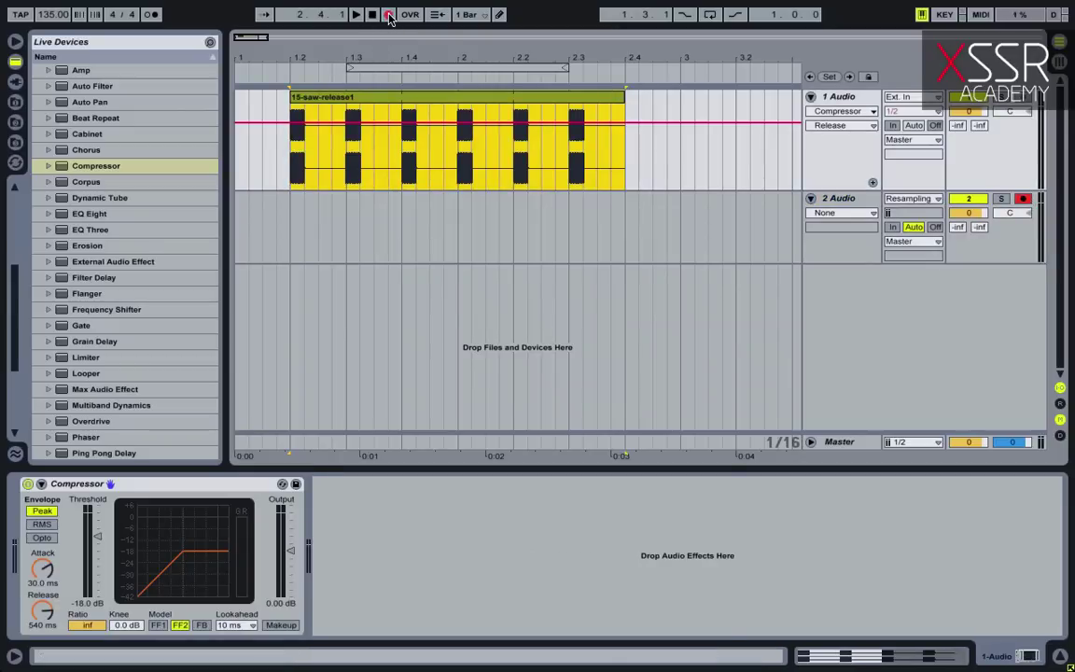
{"action": "left_click", "coordinate": [389, 15]}
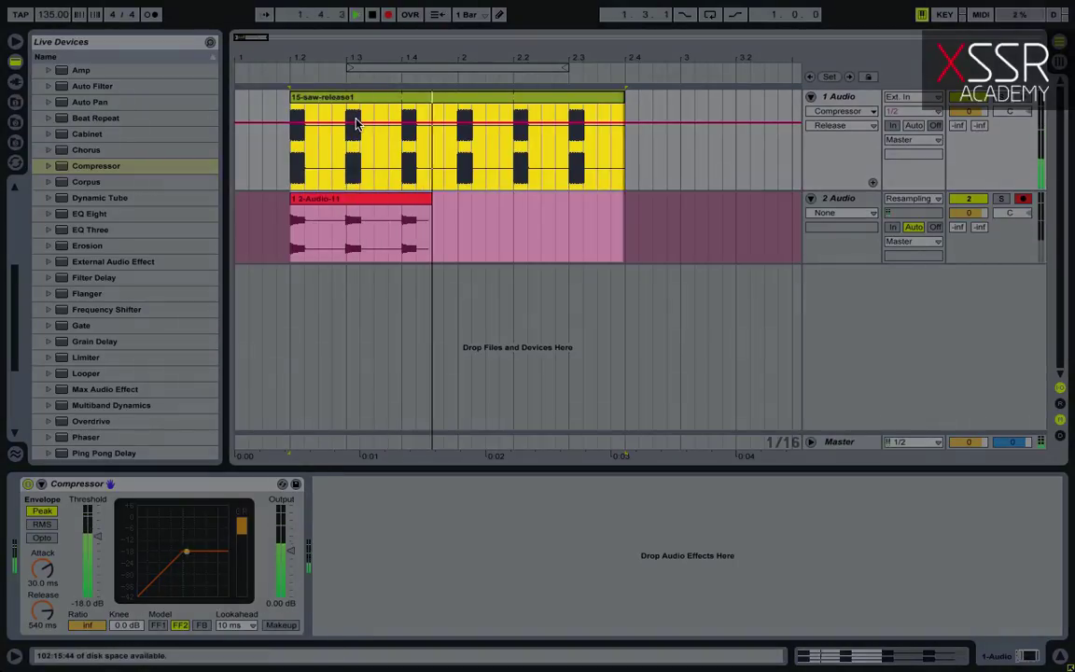
{"action": "key", "text": "space"}
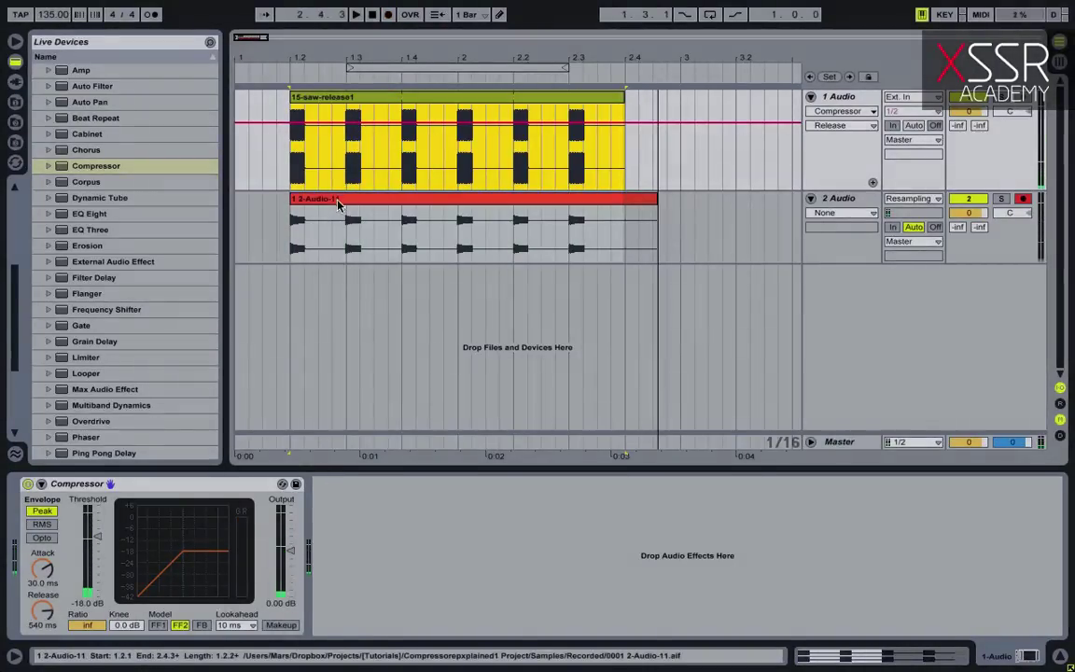
{"action": "double_click", "coordinate": [338, 202]}
{"action": "left_click_drag", "start_coordinate": [373, 277], "coordinate": [313, 121]}
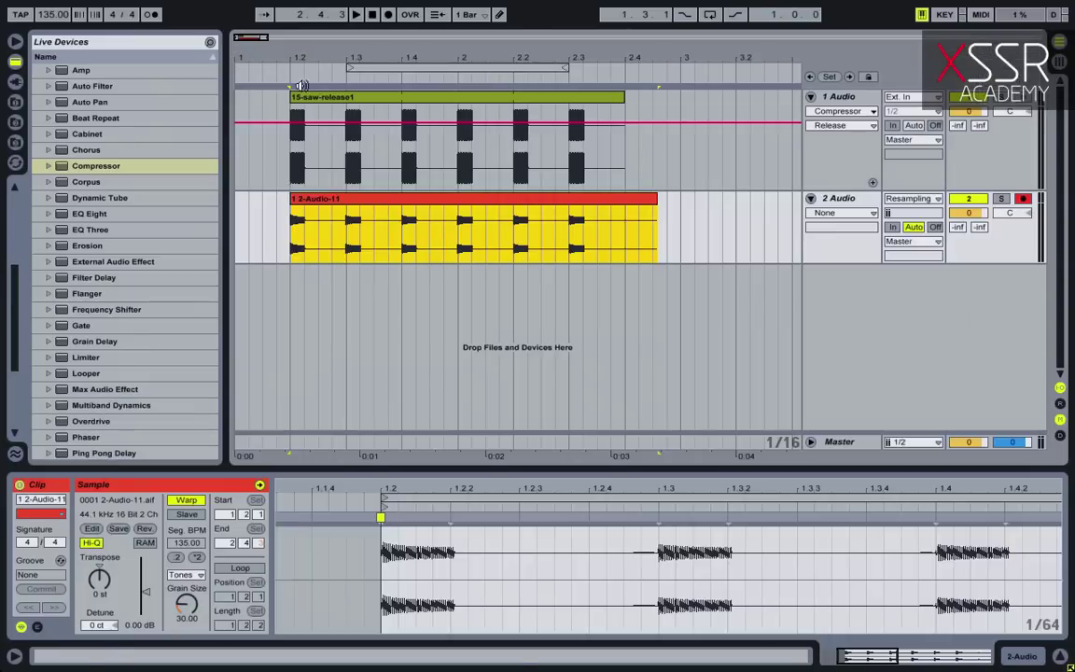
Switch off track 2 and audition the 15-saw-release1 clip through track 1's Compressor.
{"action": "left_click", "coordinate": [303, 94]}
{"action": "left_click", "coordinate": [828, 104]}
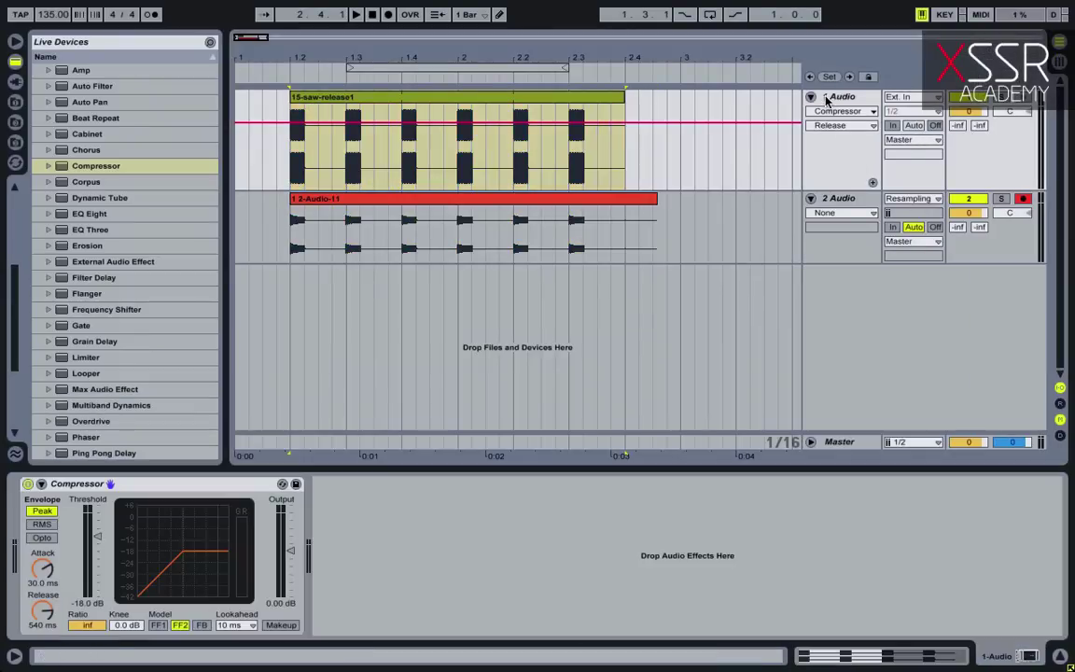
{"action": "left_click", "coordinate": [975, 202]}
{"action": "key", "text": "space"}
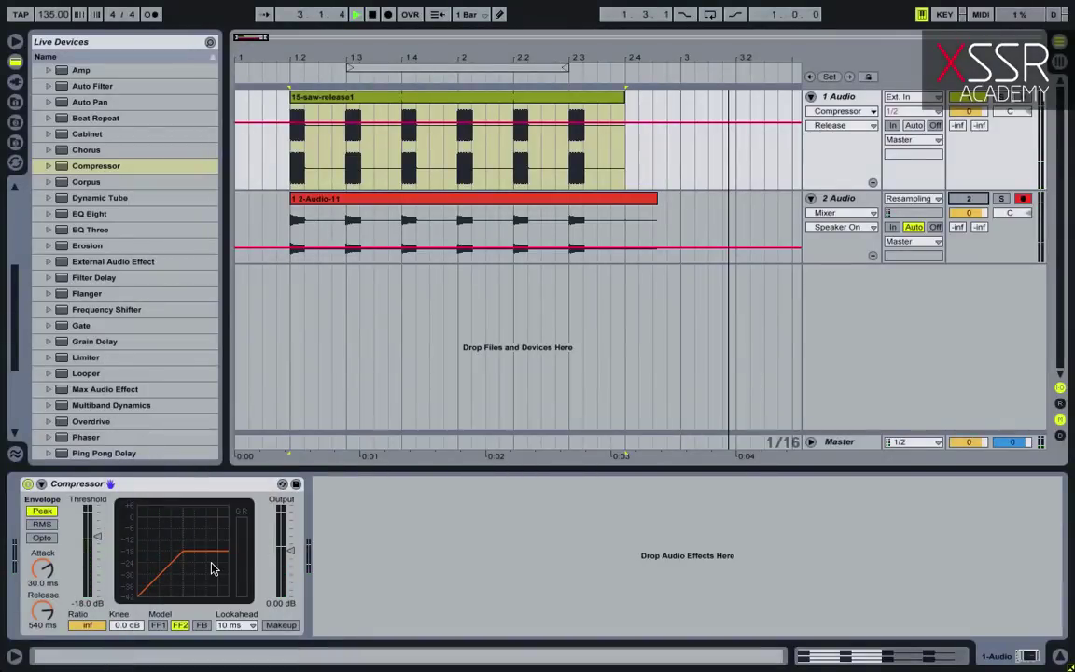
{"action": "key", "text": "space"}
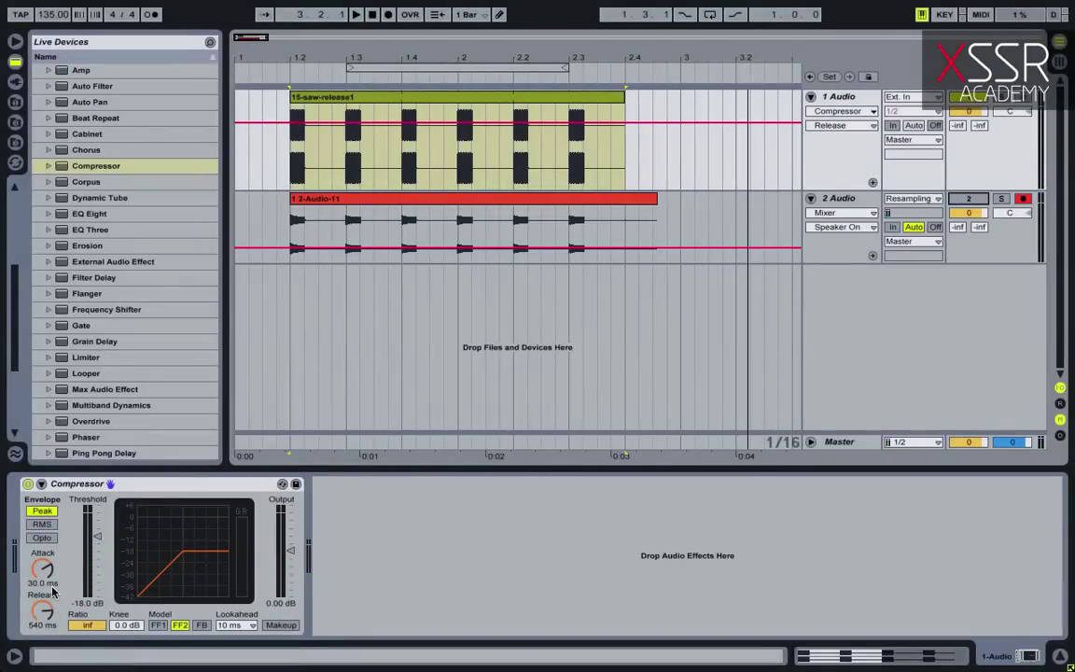
{"action": "key", "text": "space"}
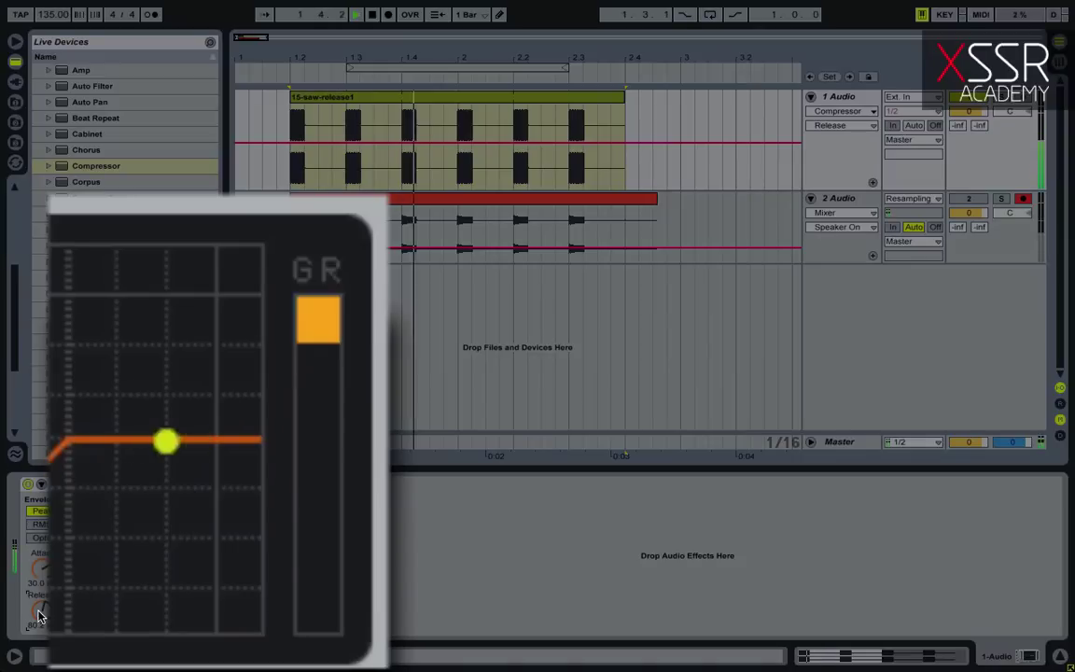
{"action": "key", "text": "space"}
{"action": "key", "text": "space"}
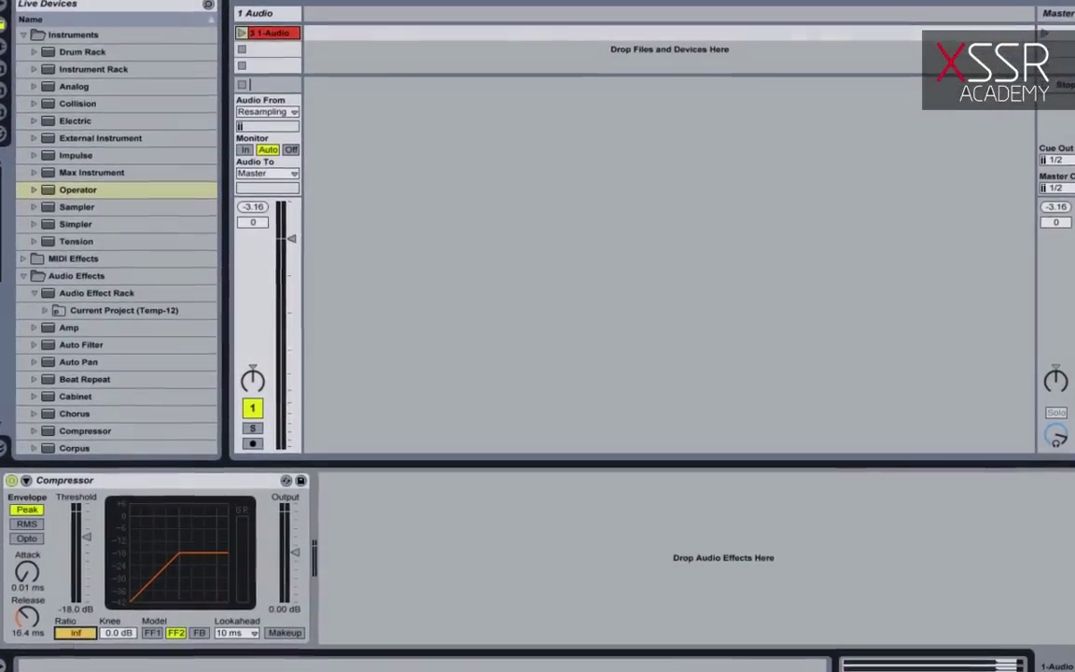
Insert a new audio track fed from Resampling, arm it, then switch it off.
{"action": "key", "text": "ctrl+t"}
{"action": "left_click", "coordinate": [340, 94]}
{"action": "left_click", "coordinate": [338, 182]}
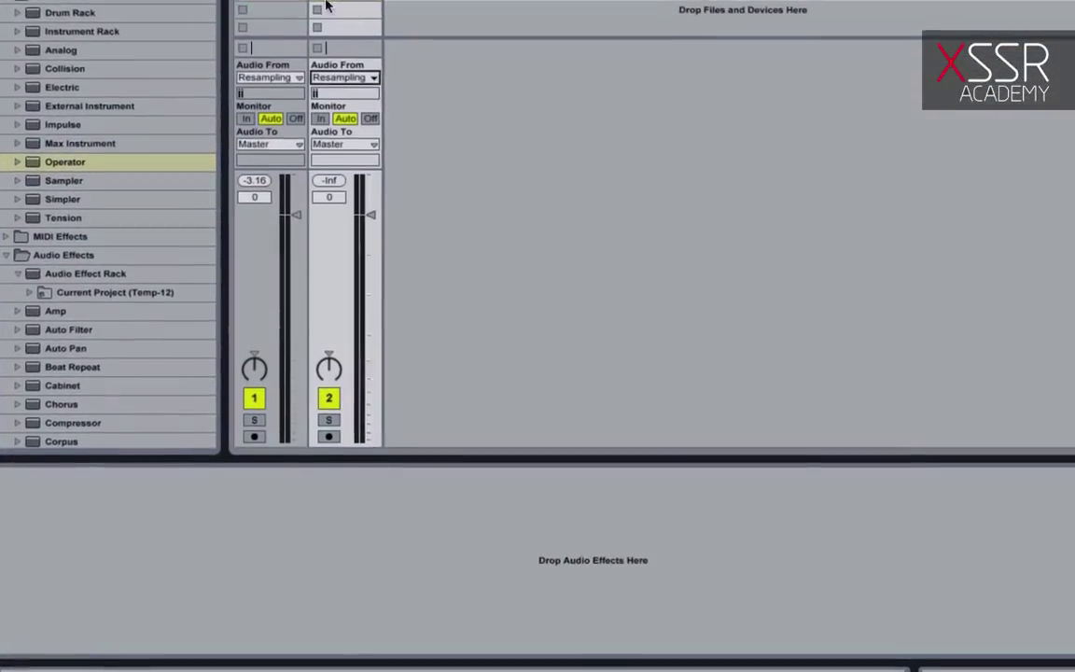
{"action": "left_click", "coordinate": [325, 439]}
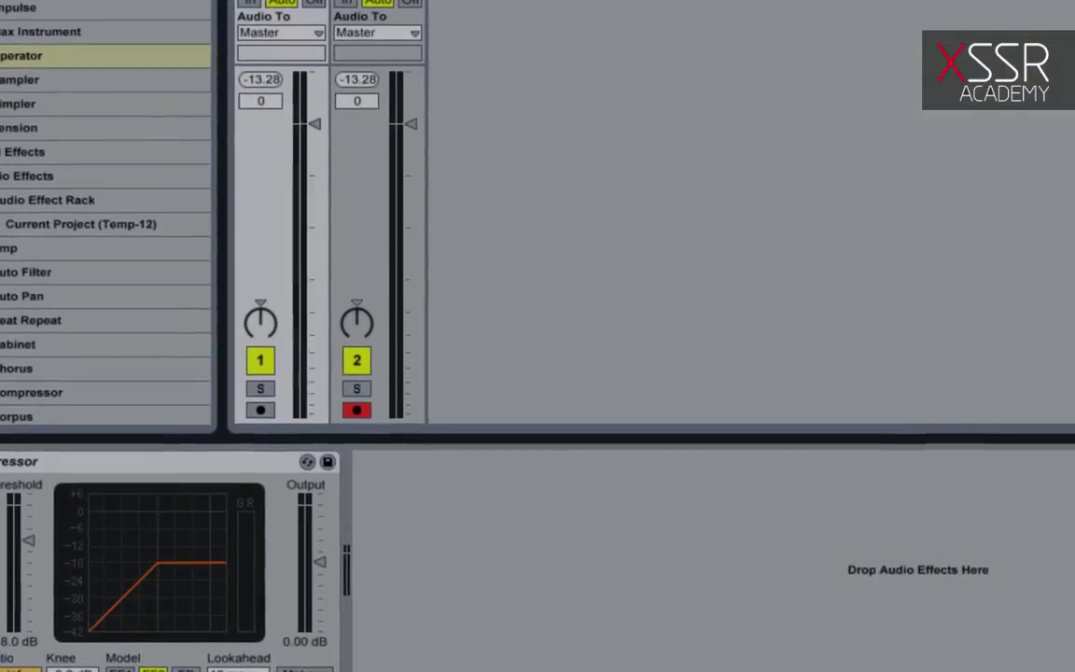
{"action": "left_click", "coordinate": [352, 367]}
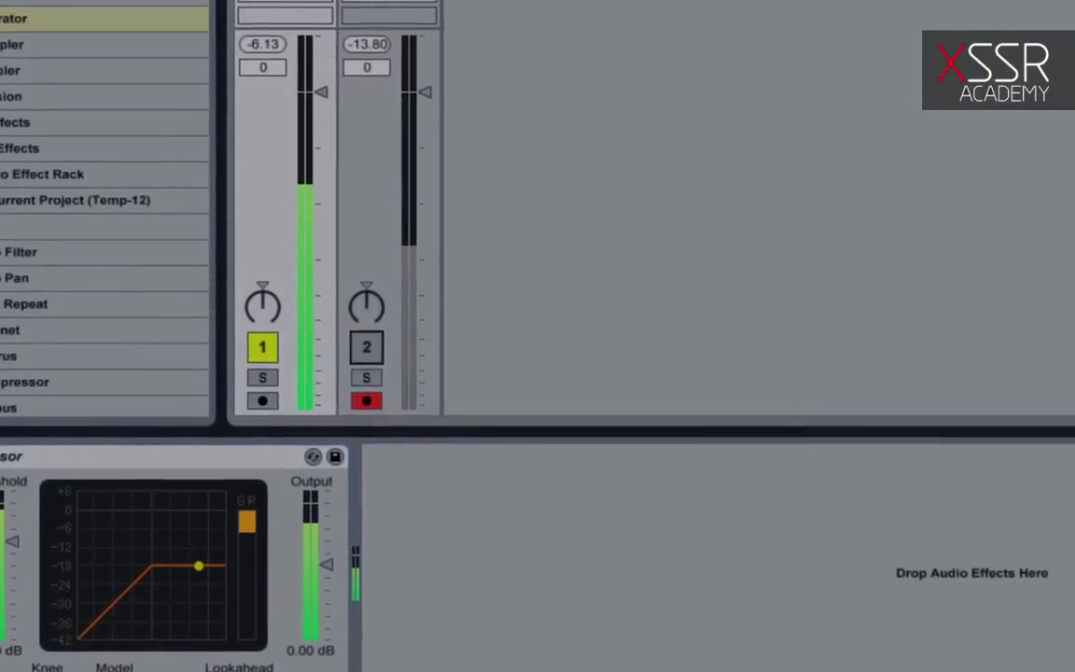